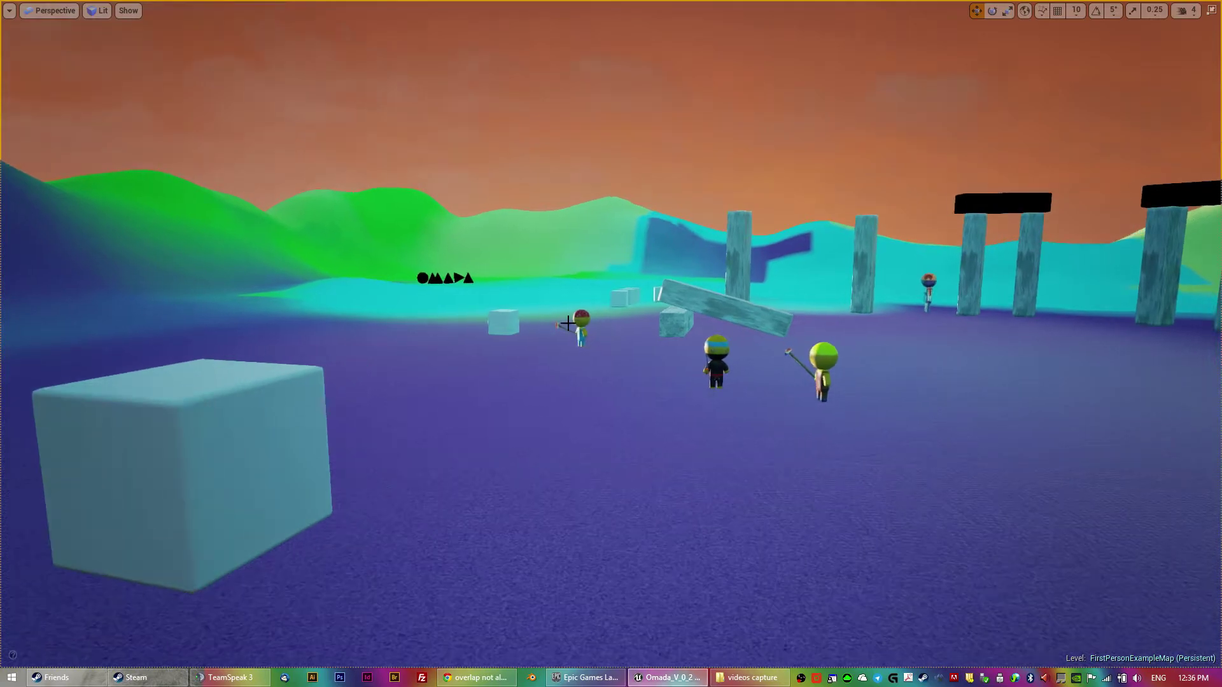
Step: Fly the camera close to the red-capped farmer, then start Play In Editor with Alt+P
mouse_move(573, 322)
right_mouse_down()
mouse_move(554, 324)
mouse_move(574, 320)
right_mouse_up()
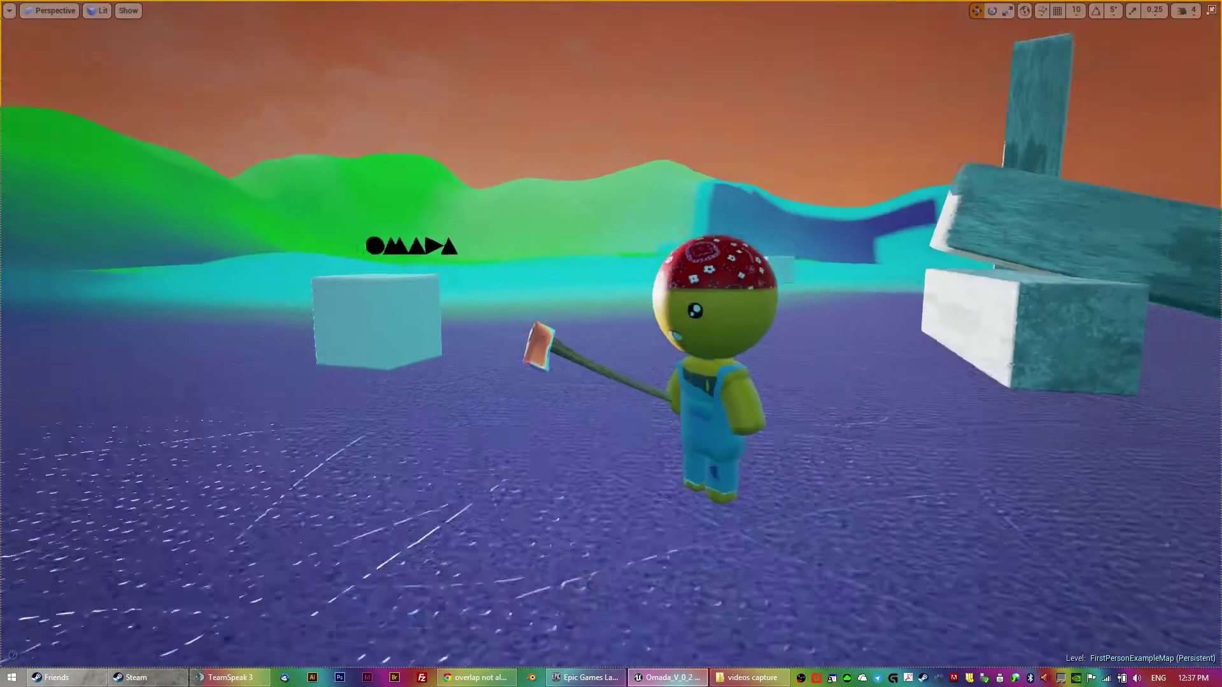
right_click_drag(573, 319, 611, 343)
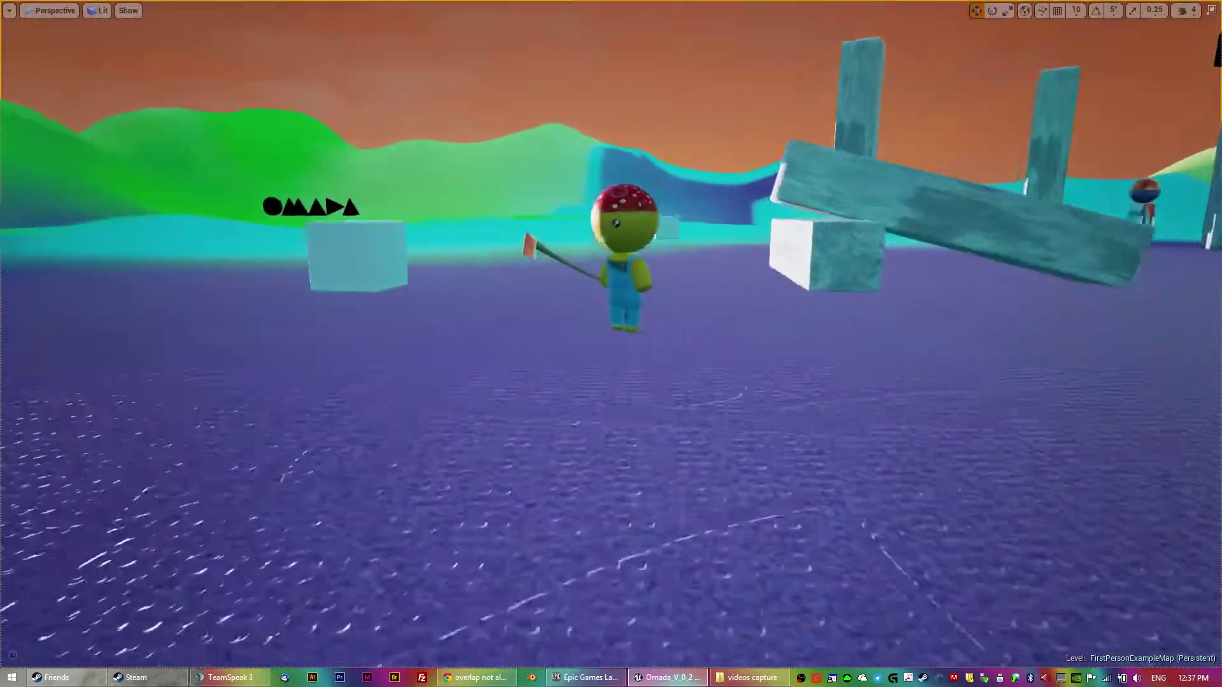
right_click_drag(330, 267, 329, 268)
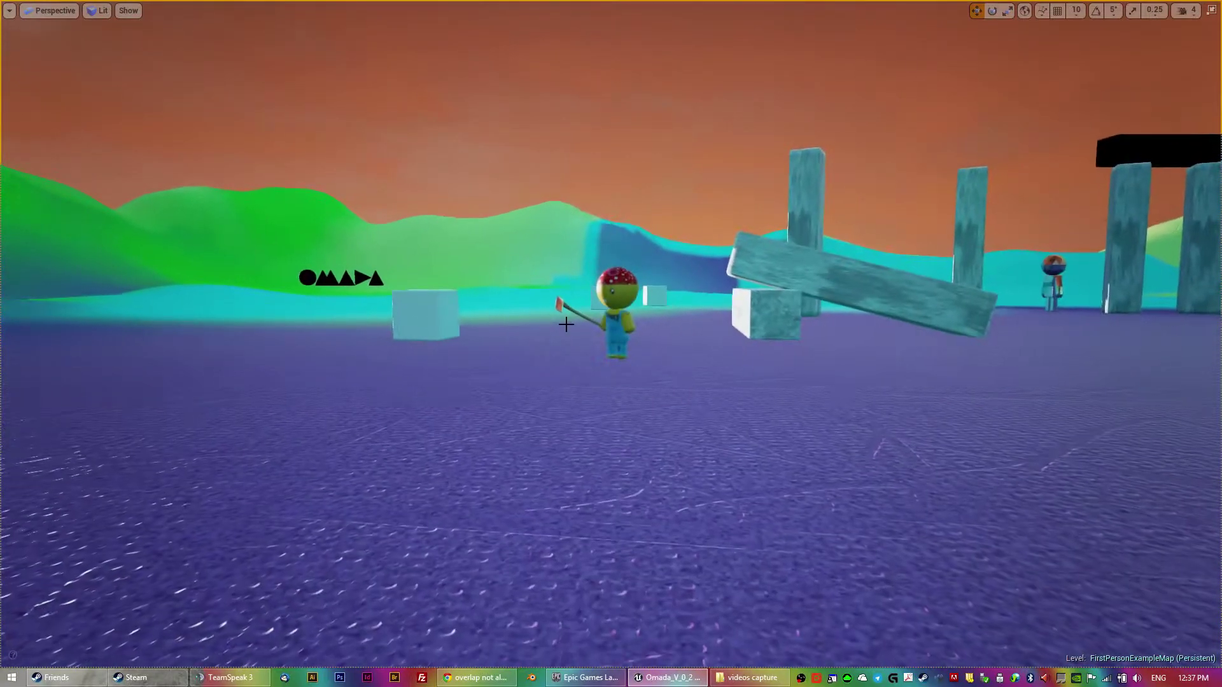
right_click_drag(330, 267, 330, 267)
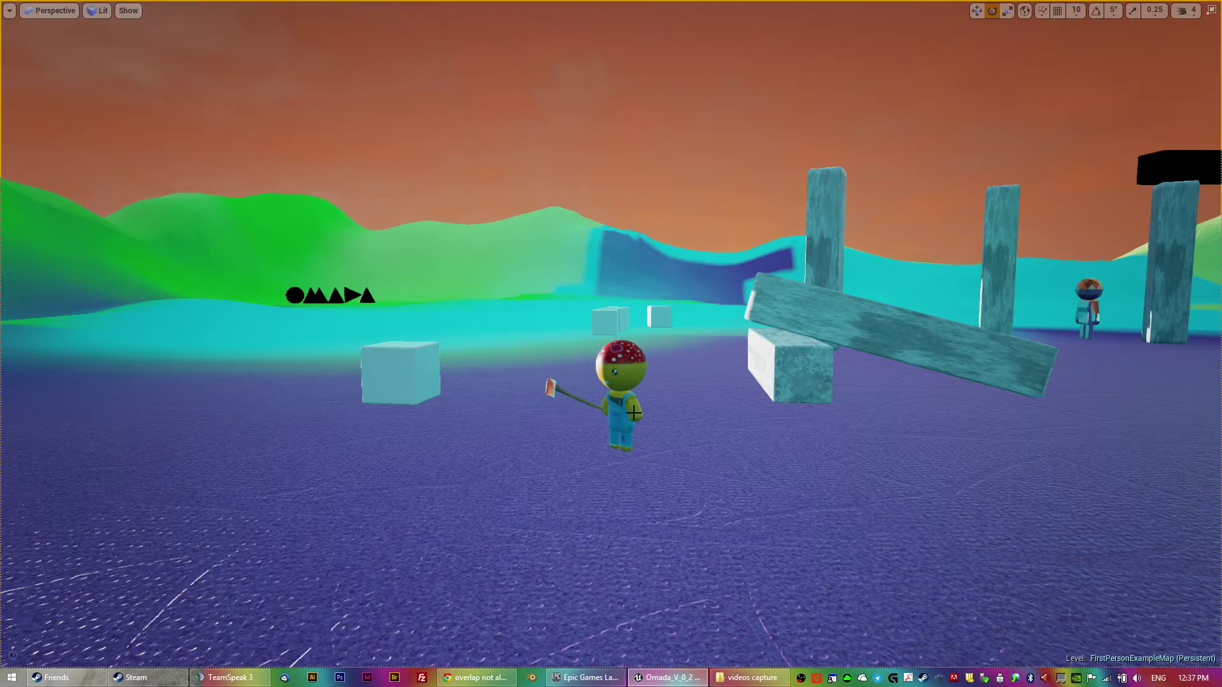
key("alt+p")
Step: Jump above the arena and strike the farmer bots straight ahead
key("space")
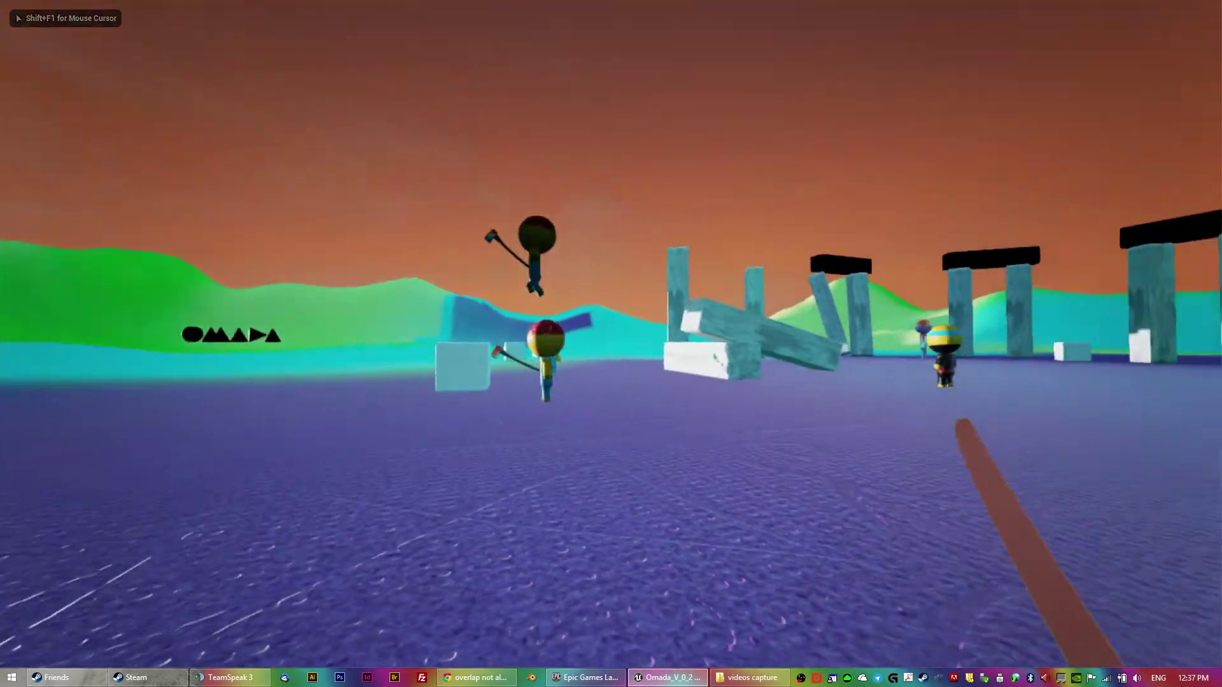
left_click(611, 344)
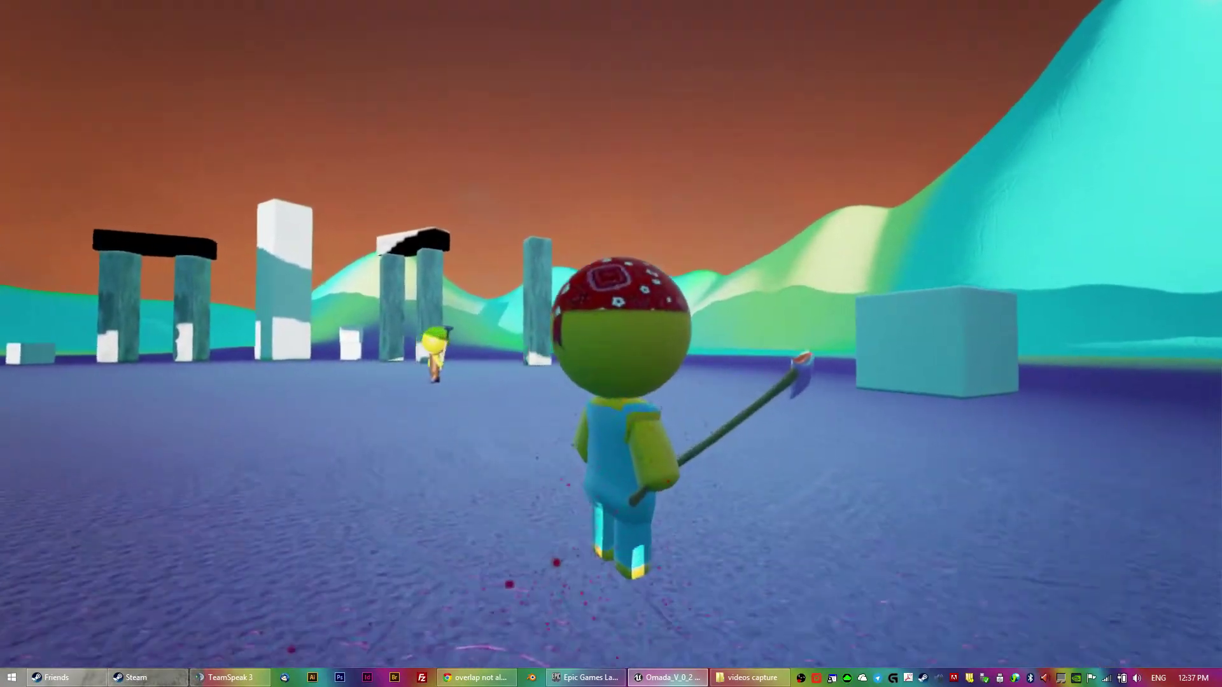
left_click(612, 344)
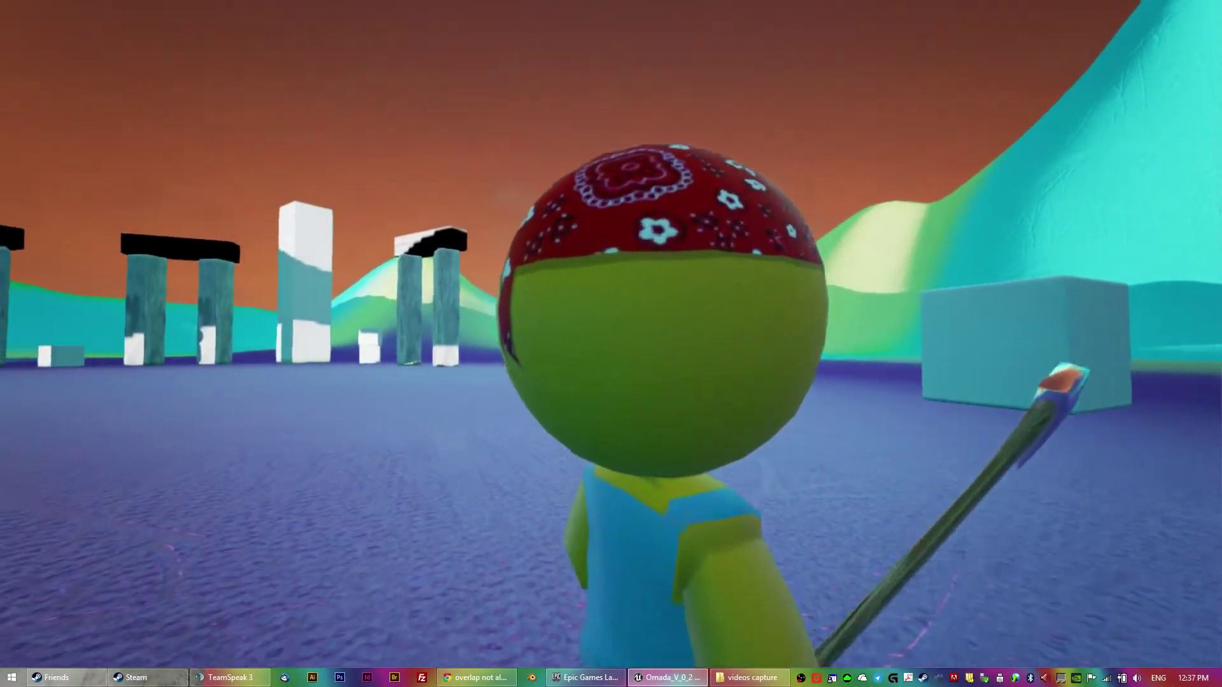
left_click(611, 343)
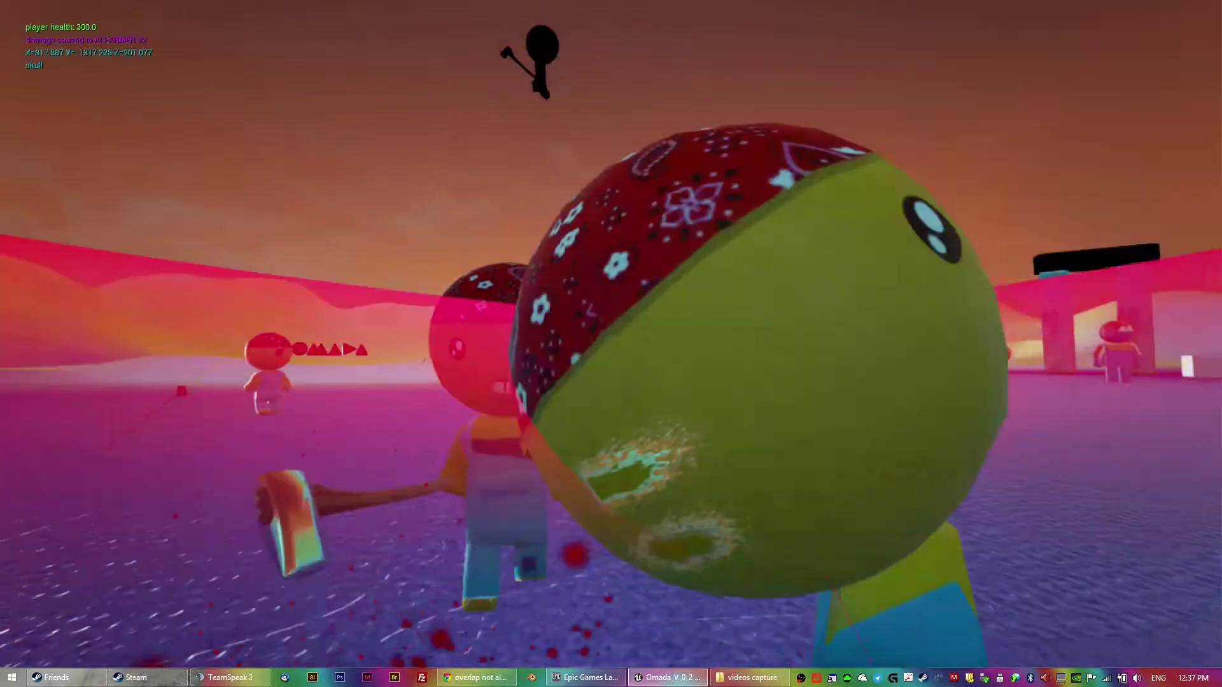
left_click(611, 345)
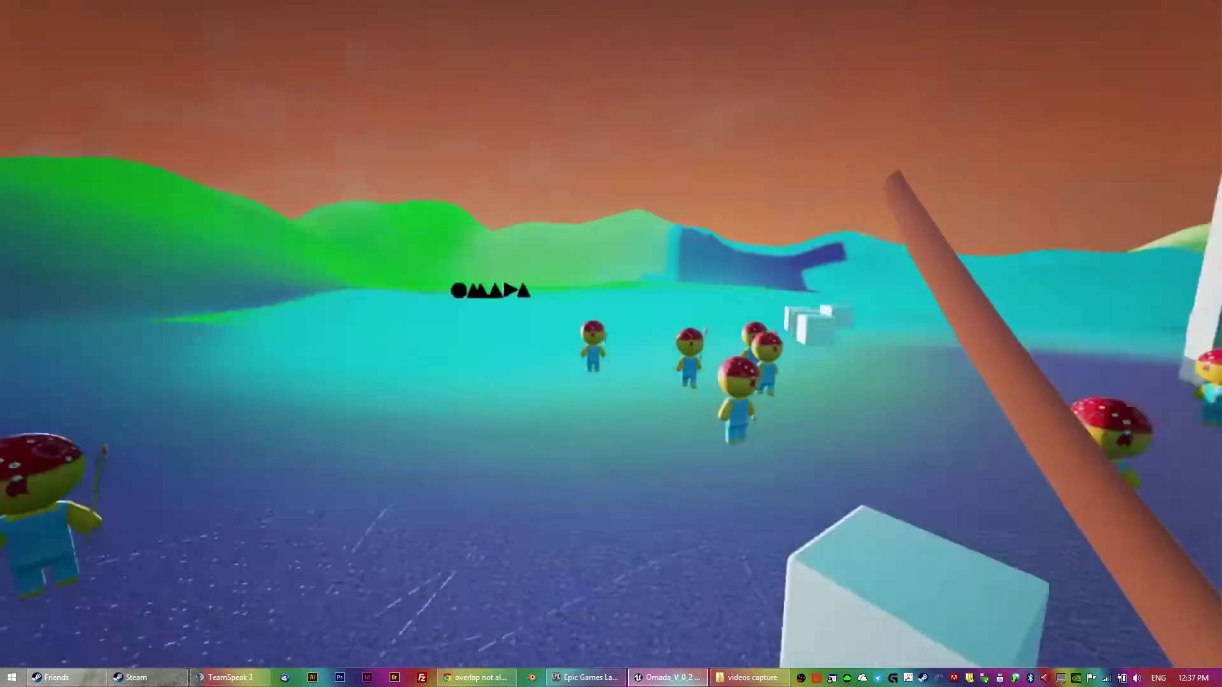
left_click(611, 343)
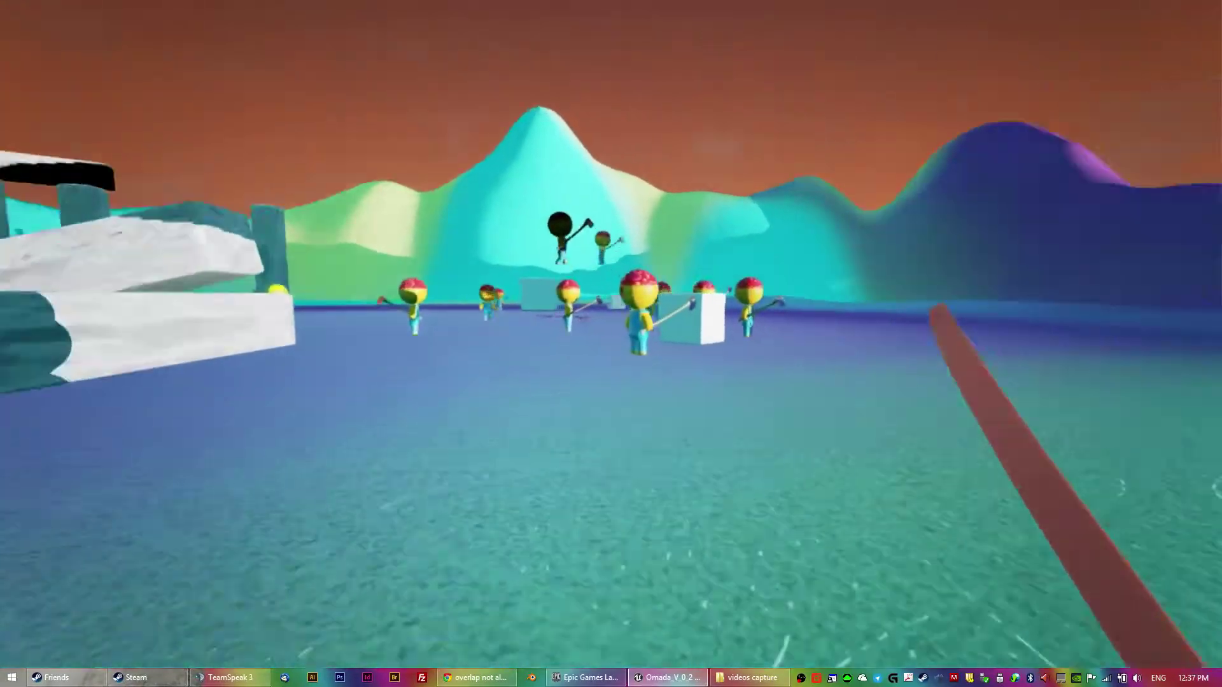
Step: Hit farmers in the enemy groups and sweep the weapon through the crowd
left_click(611, 344)
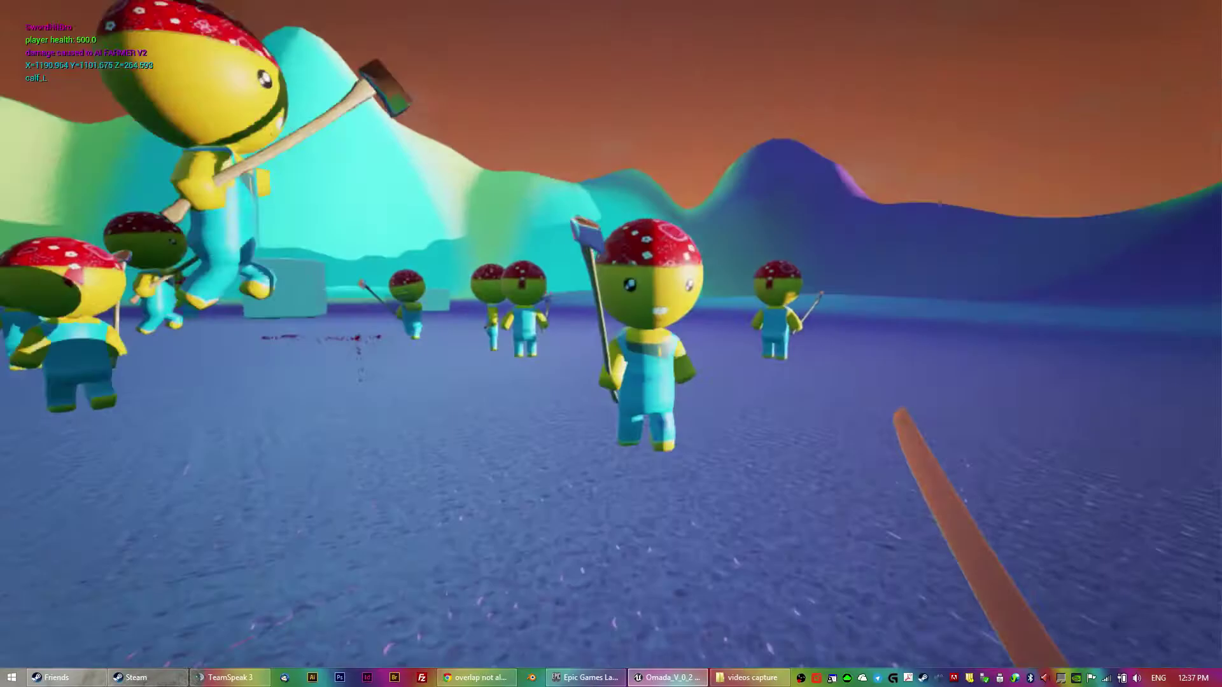
left_click(611, 344)
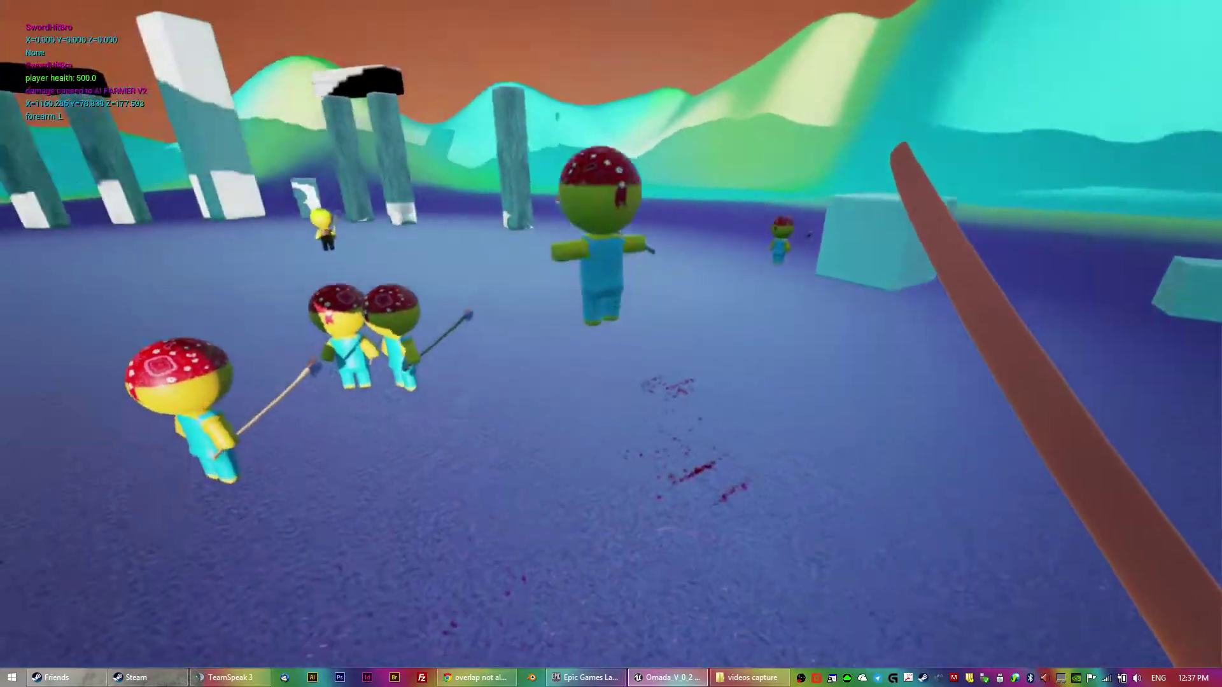
left_click(611, 344)
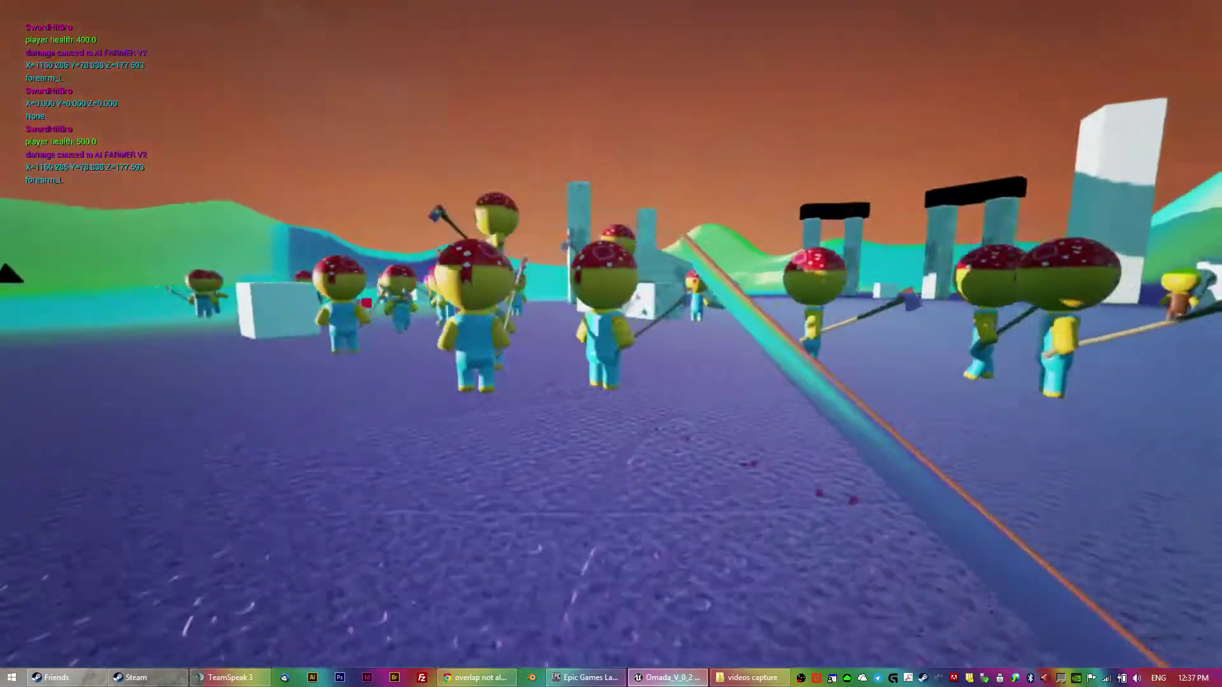
left_click(611, 344)
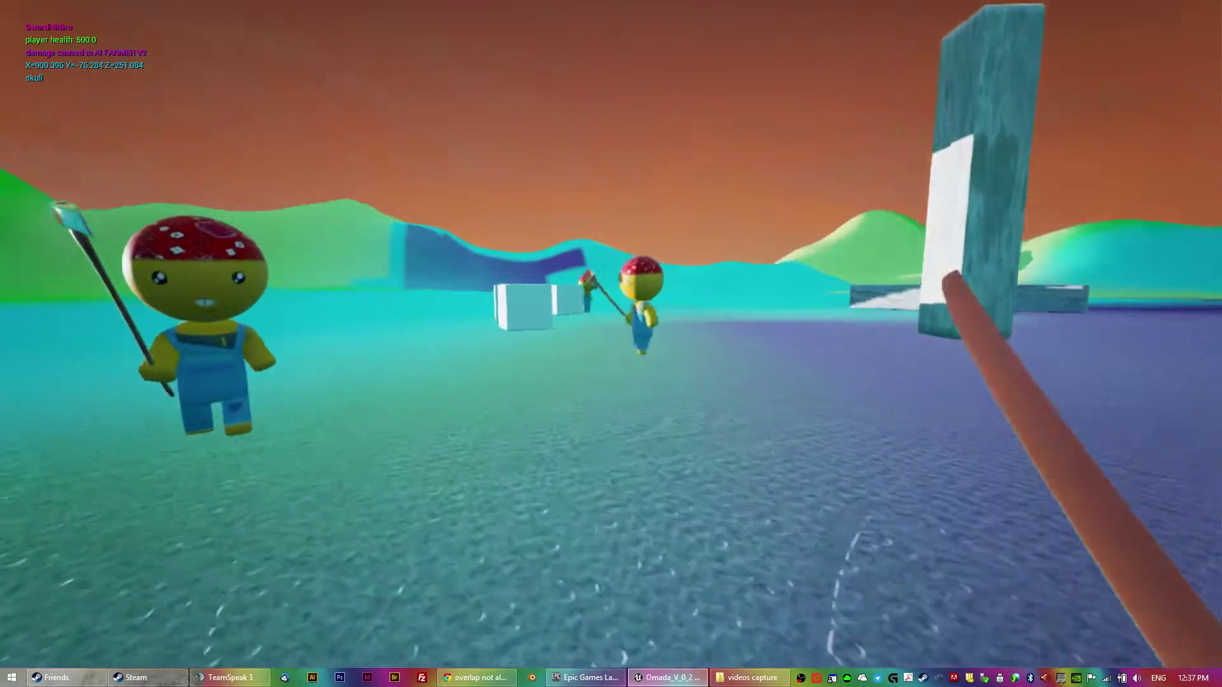
left_click(611, 344)
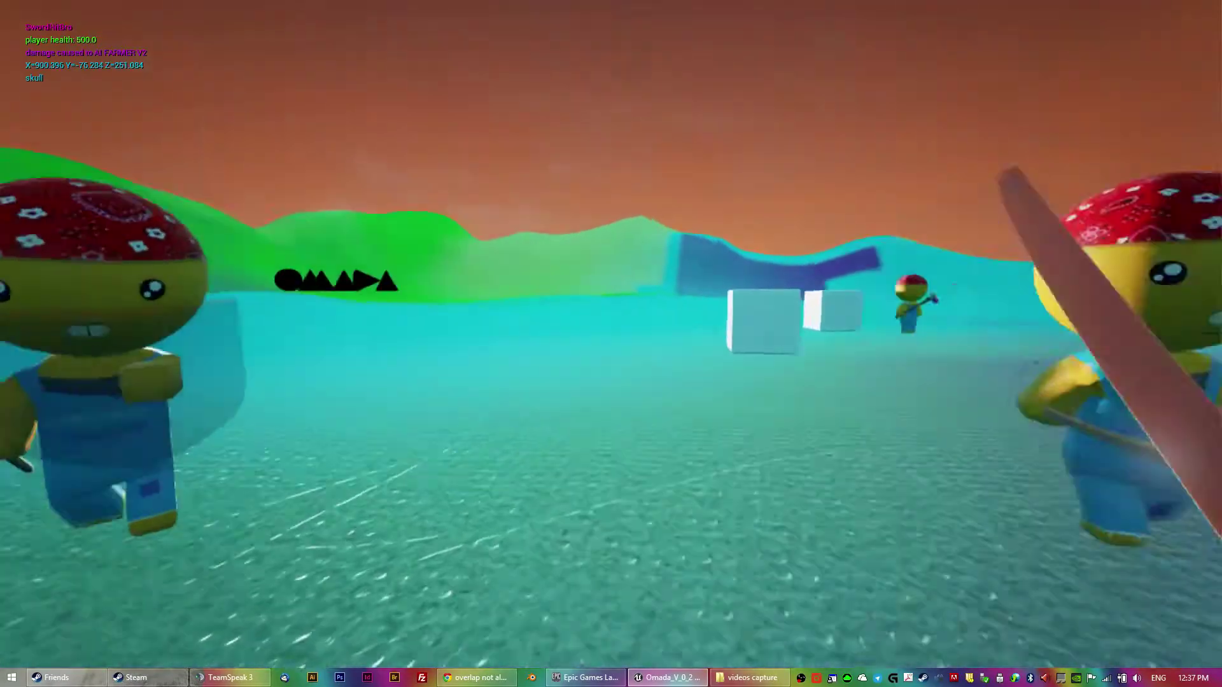
left_click(611, 344)
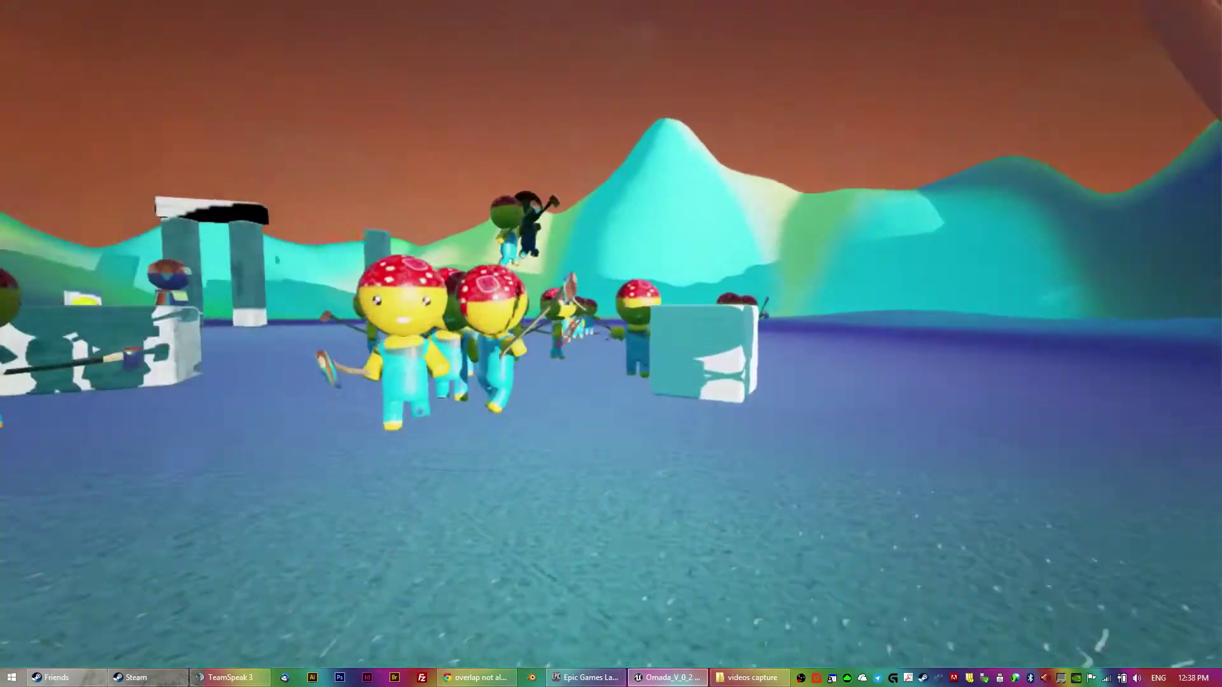
left_click(611, 344)
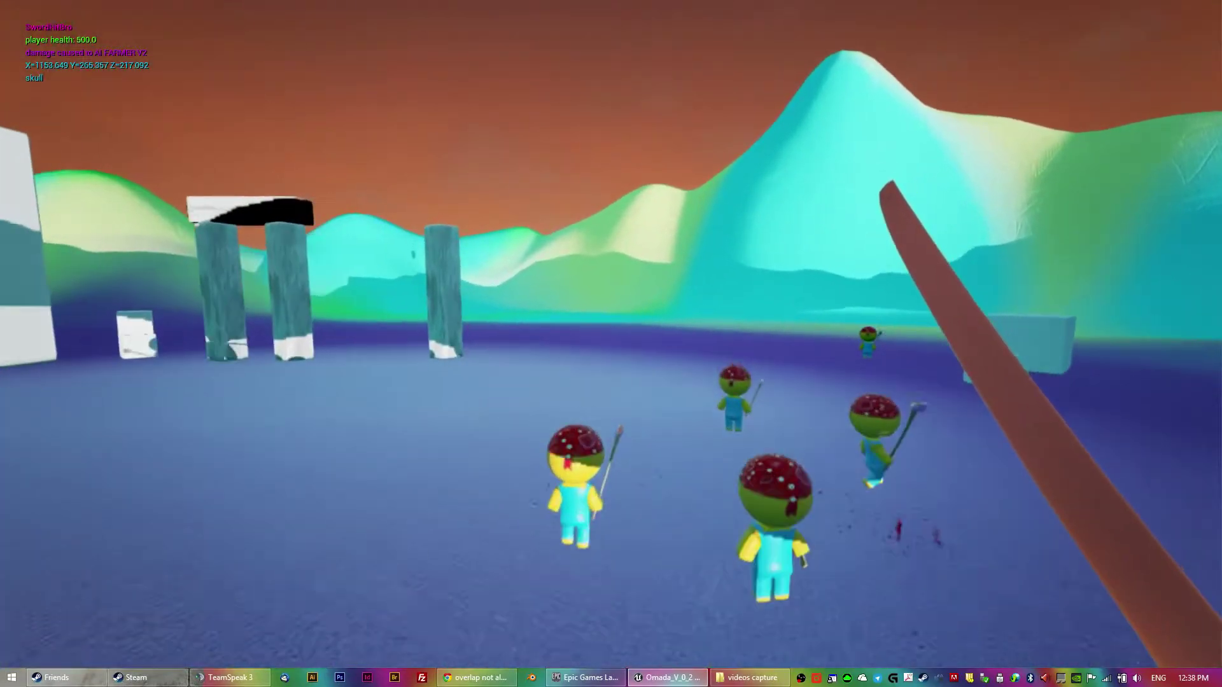
left_click(611, 344)
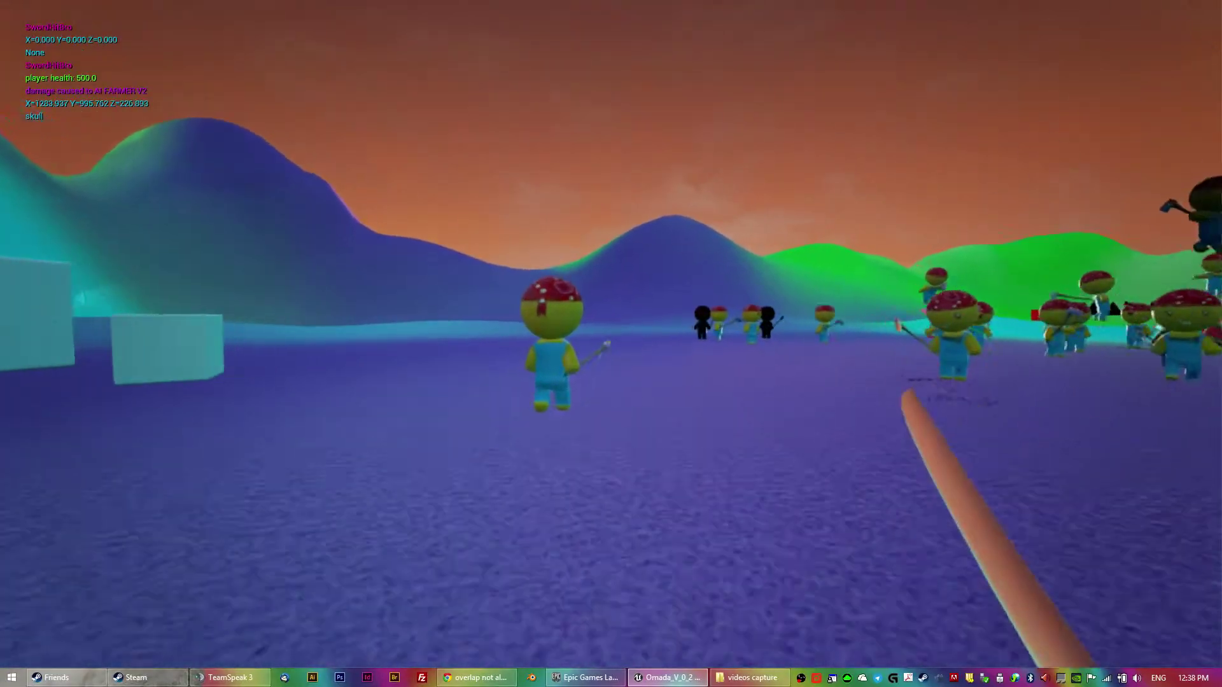
Step: Hack through nearby farmers and the crowd toward the mountain
left_click(611, 344)
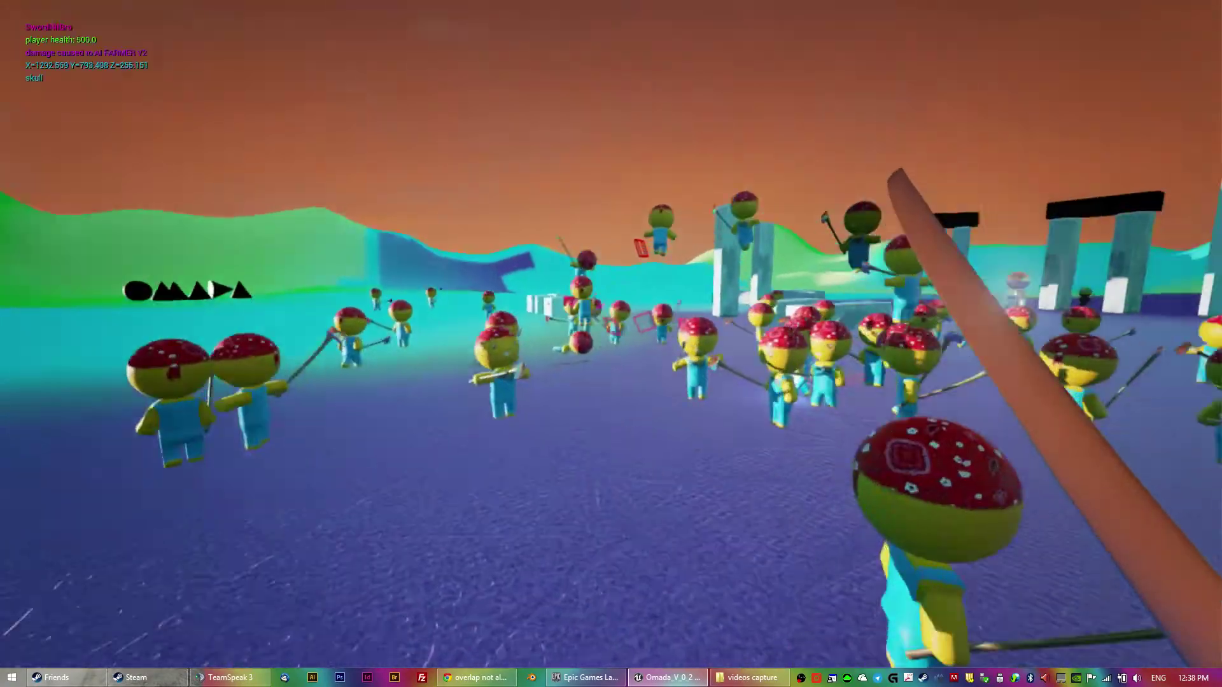
left_click(611, 344)
left_click(611, 343)
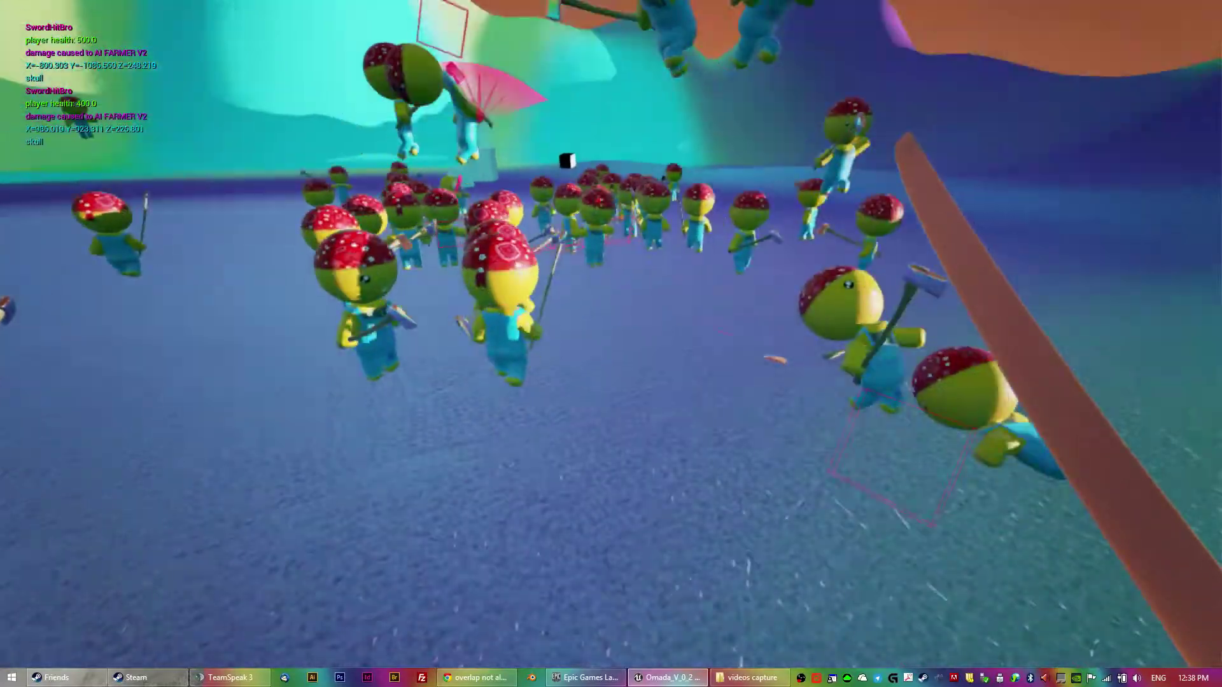
left_click(611, 344)
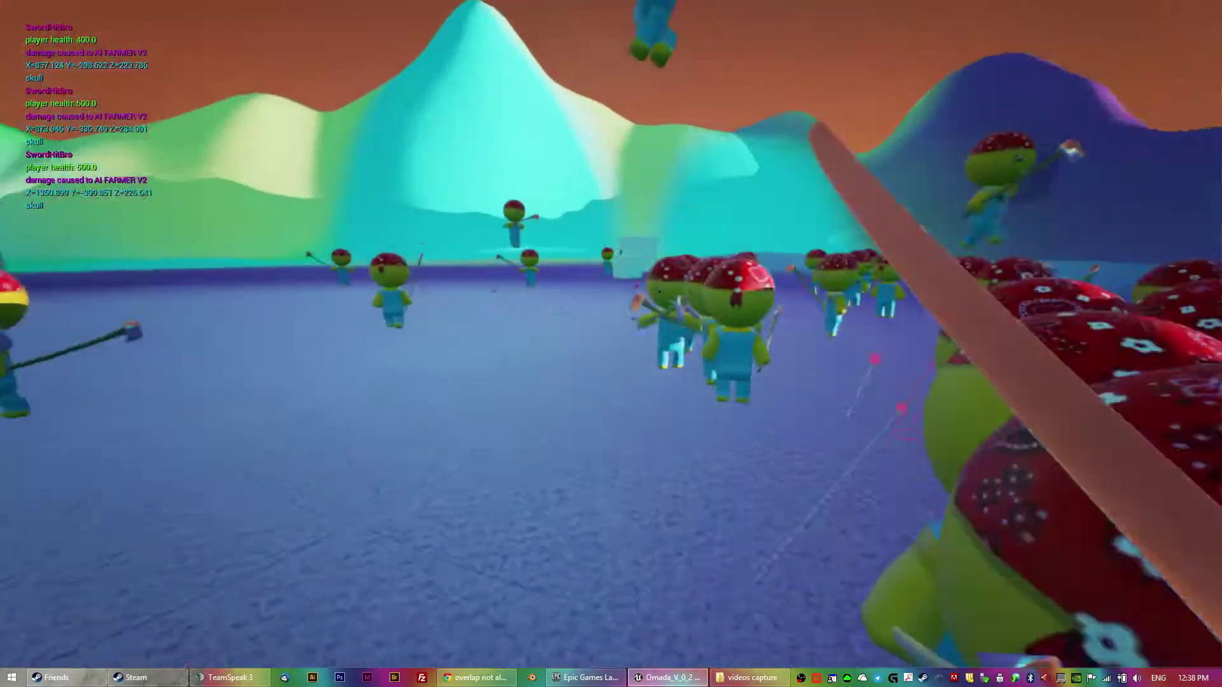
left_click(611, 344)
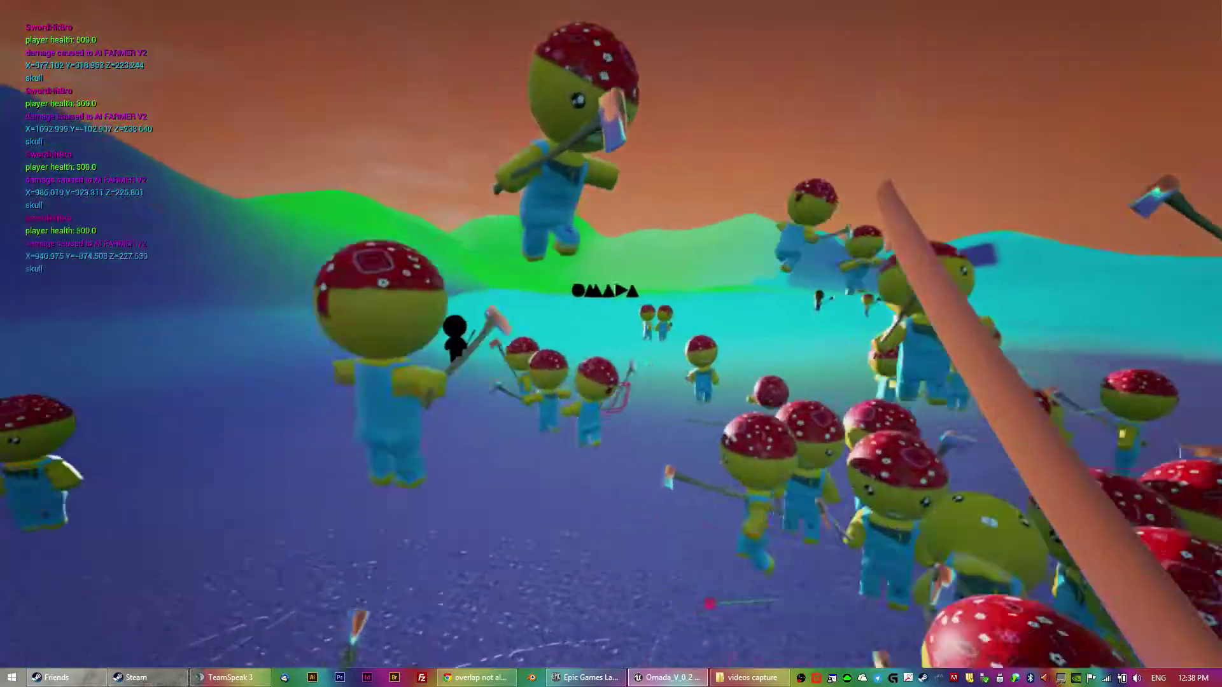
left_click(611, 344)
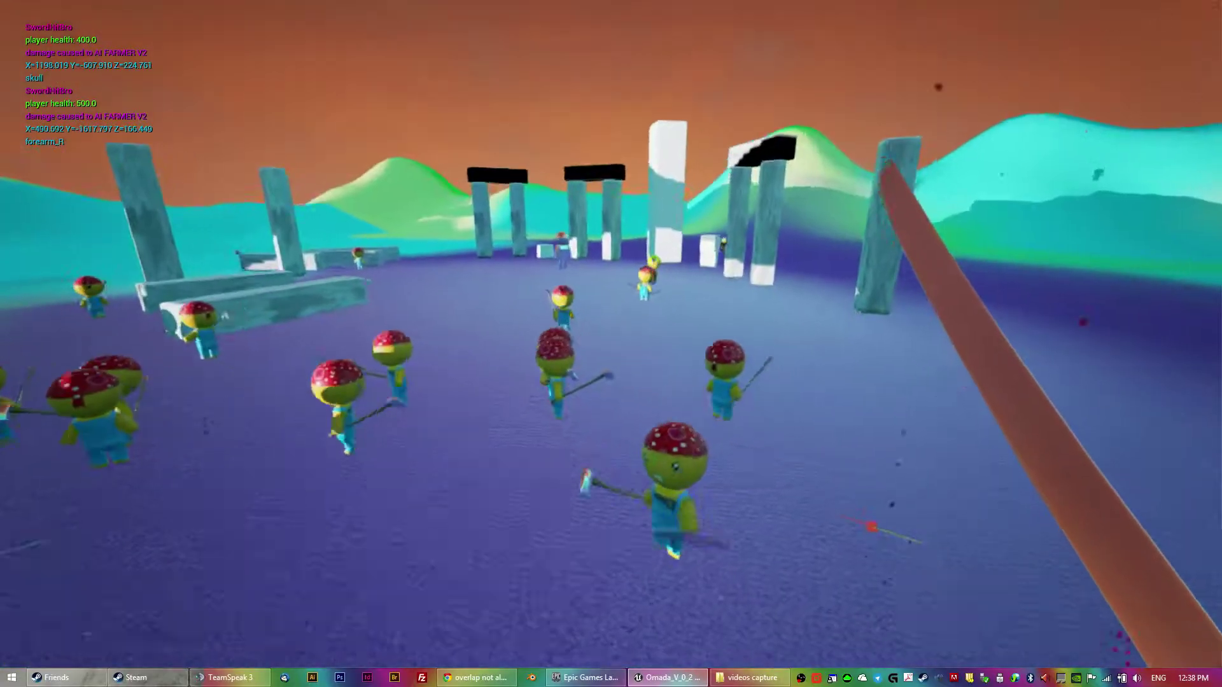
left_click(611, 344)
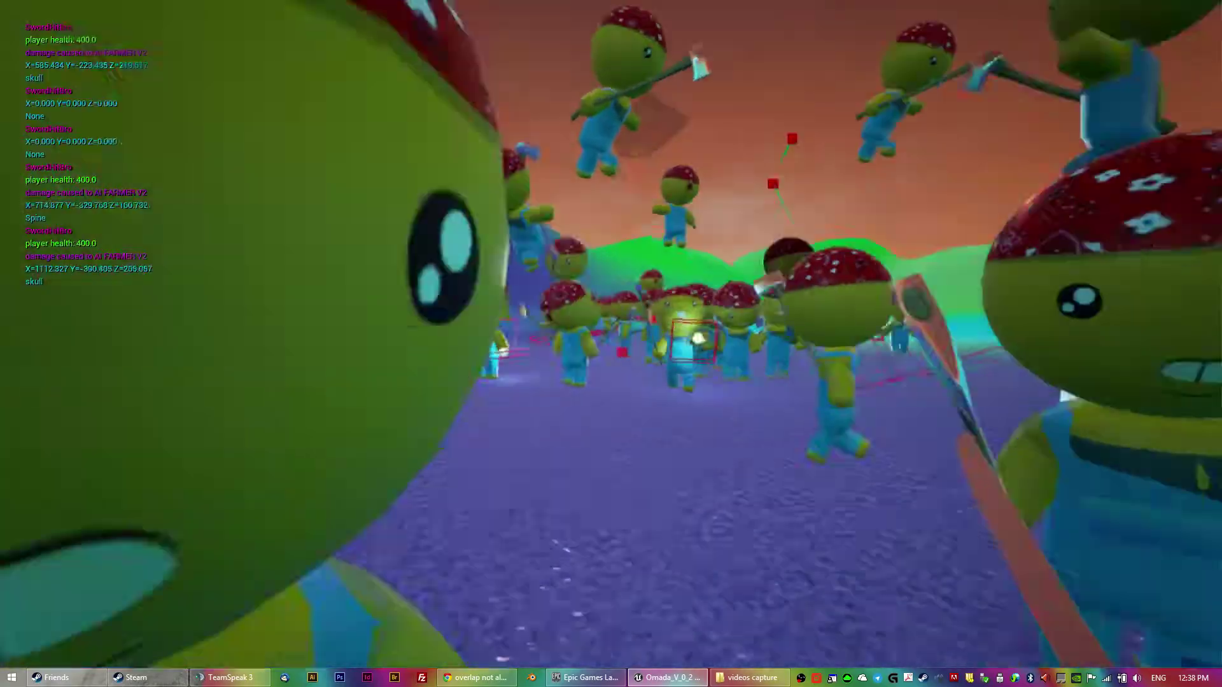
left_click(611, 344)
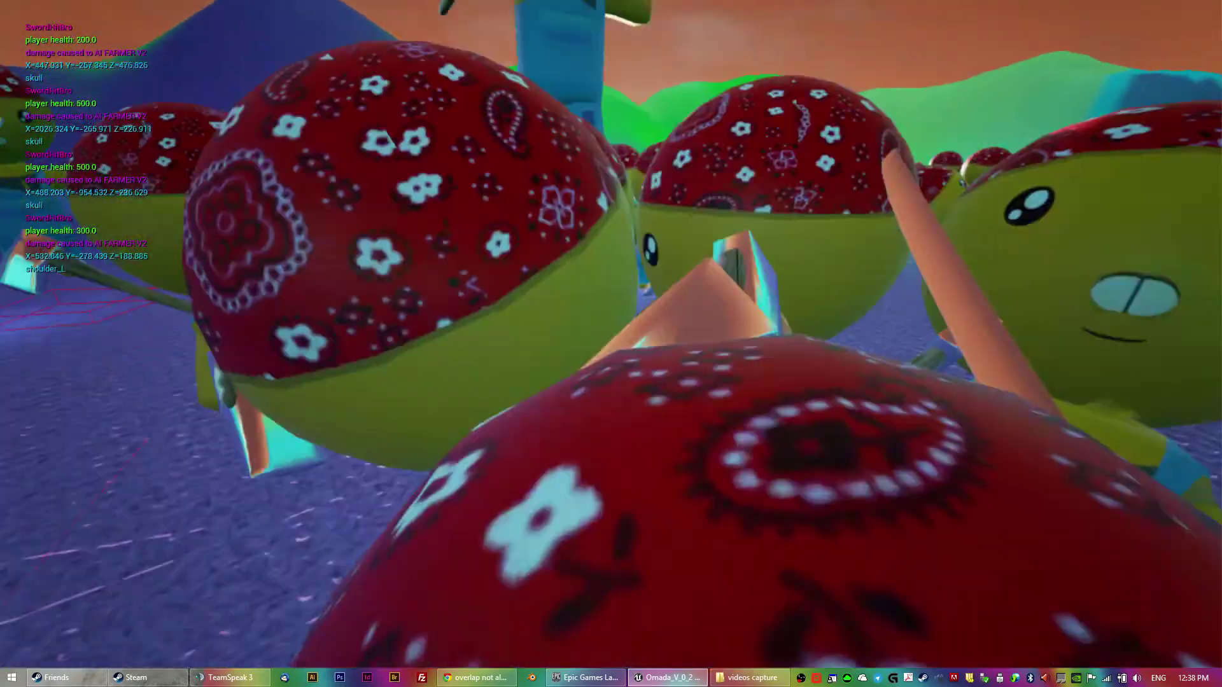
left_click(611, 343)
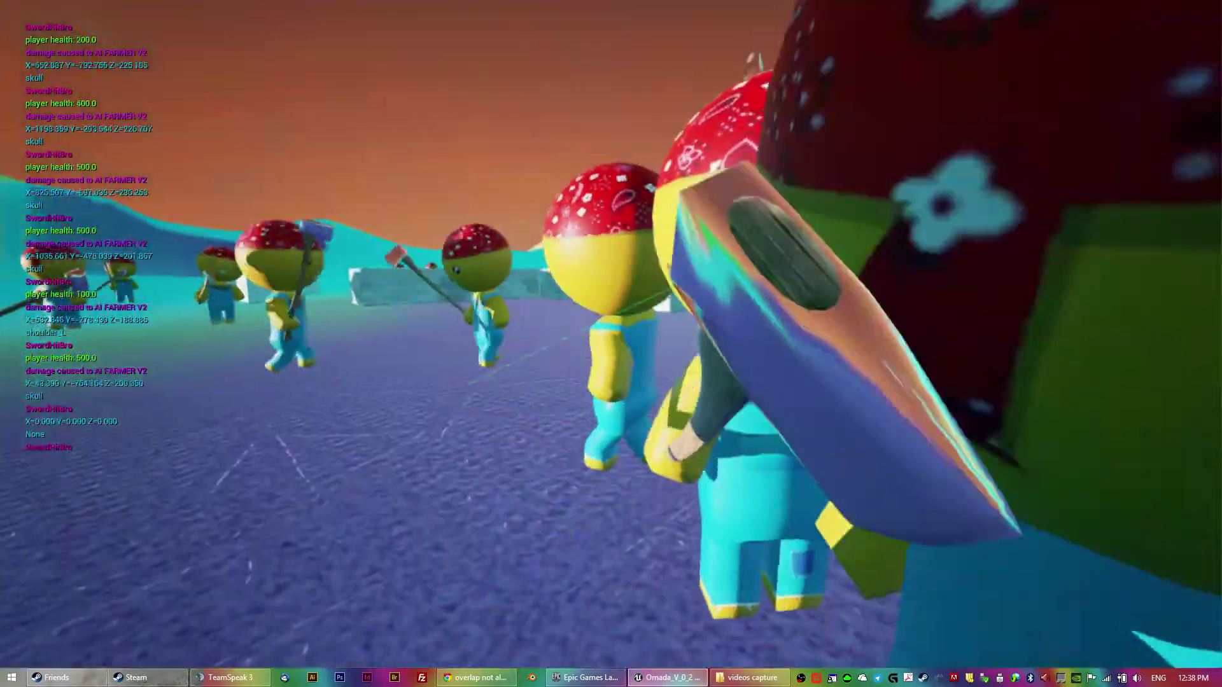
Step: Keep striking the dense farmer crowd while turning through it
left_click(610, 343)
left_click(612, 344)
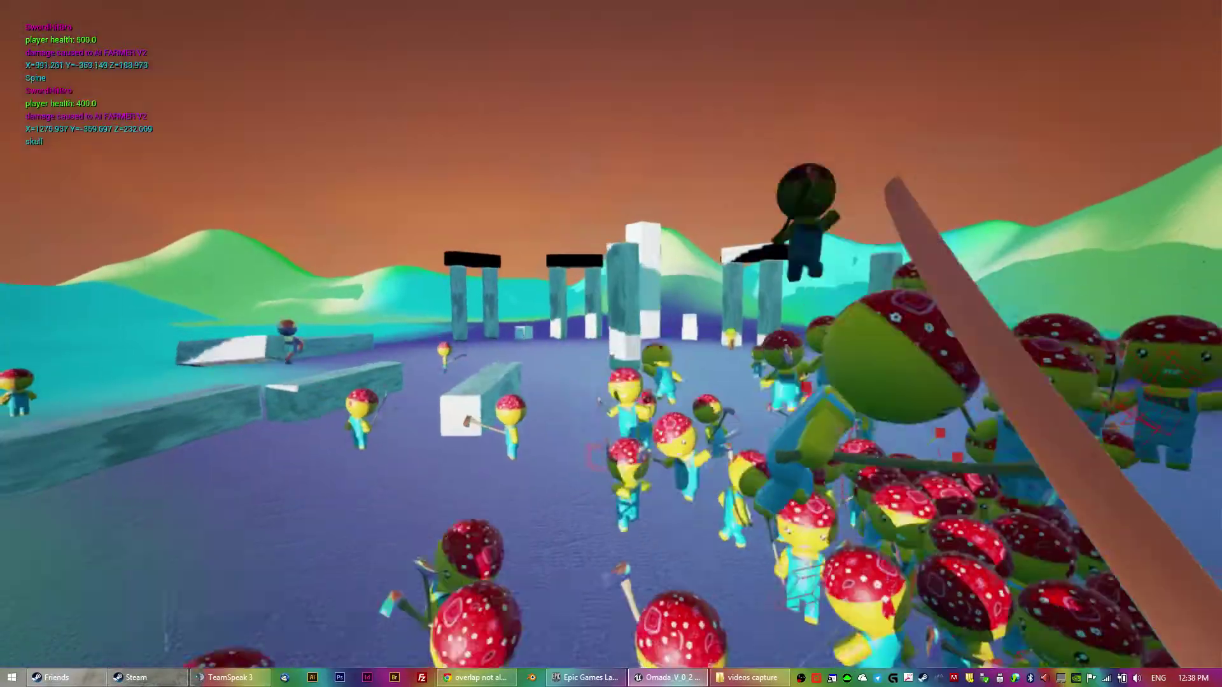
left_click(611, 343)
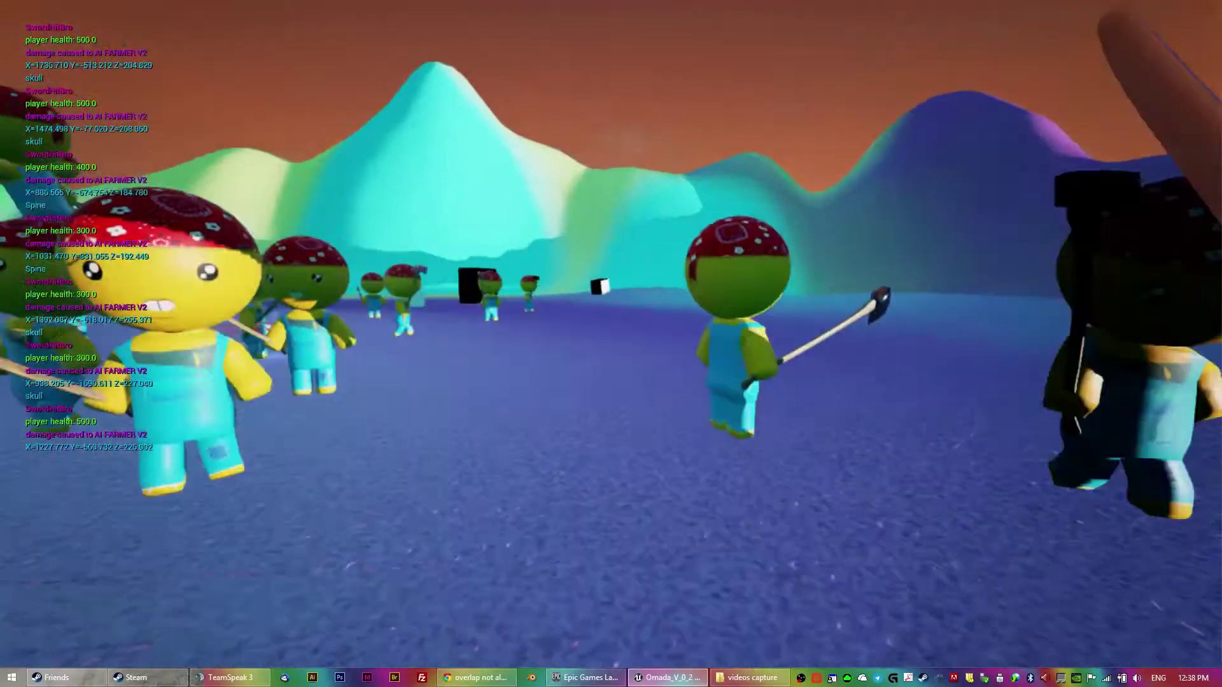
left_click(611, 344)
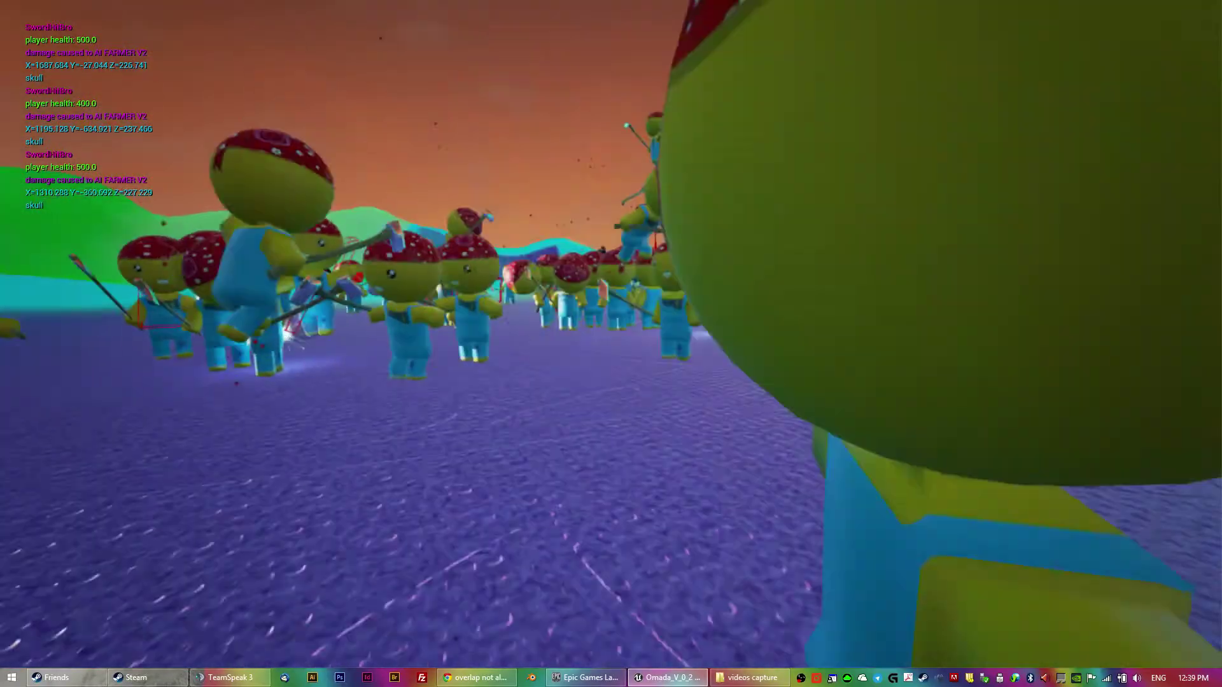
left_click(611, 344)
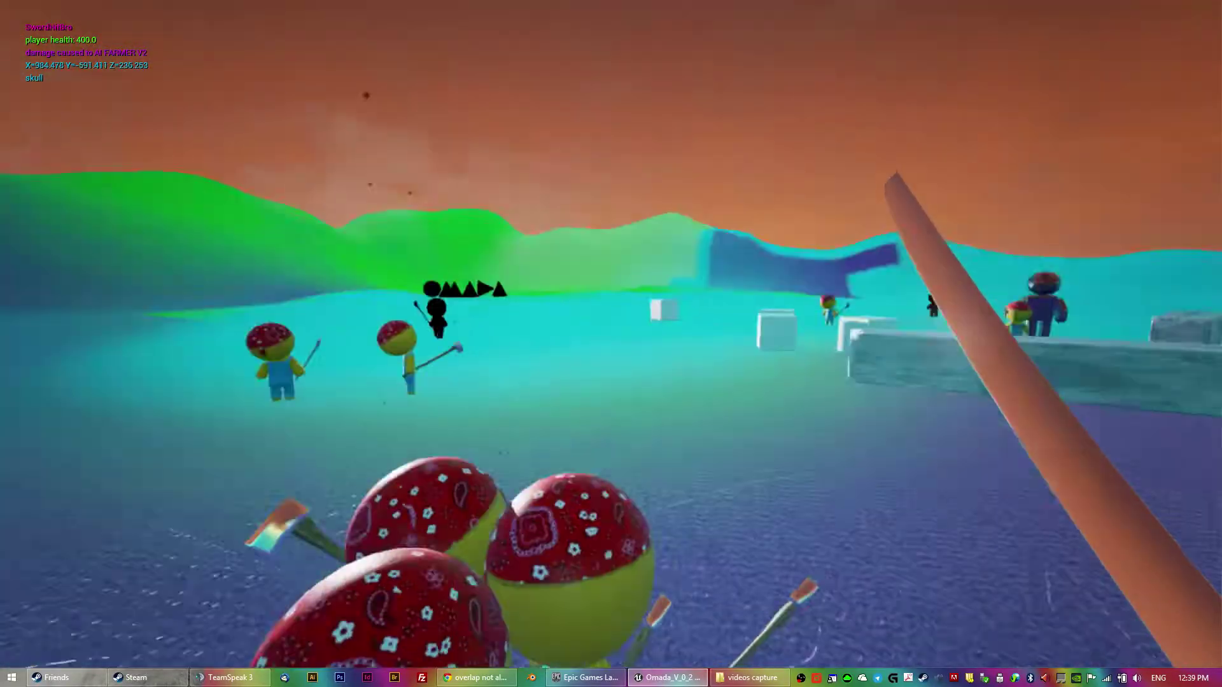
left_click(611, 344)
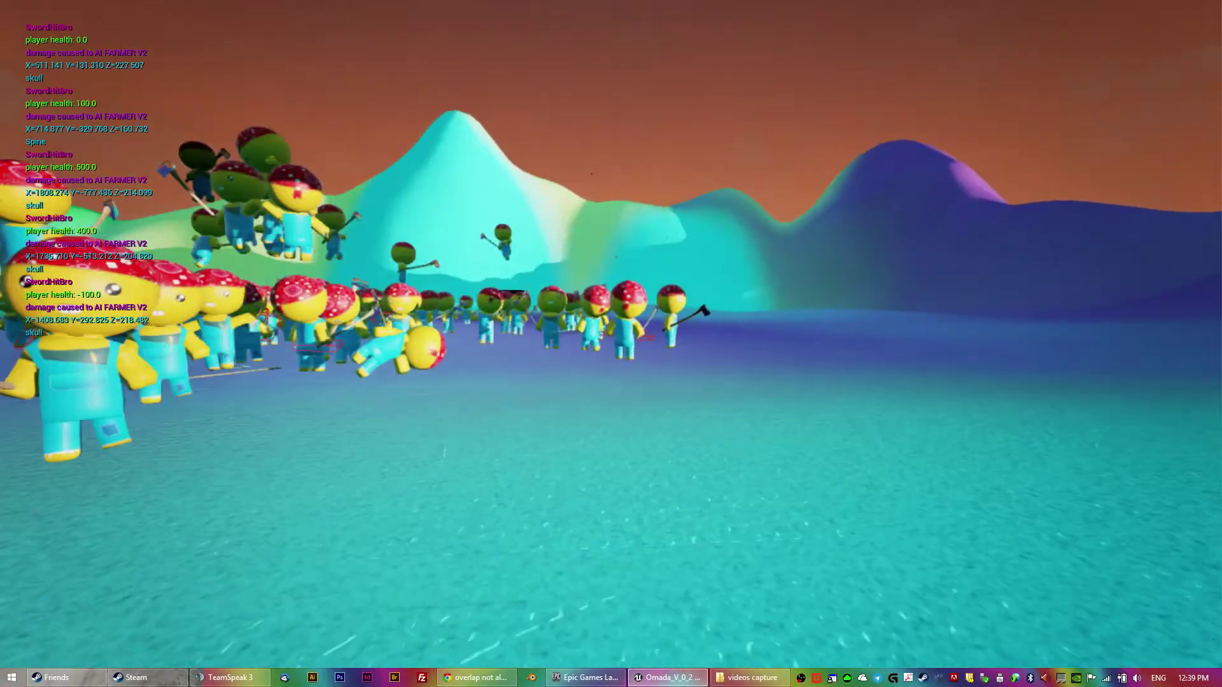
left_click(611, 344)
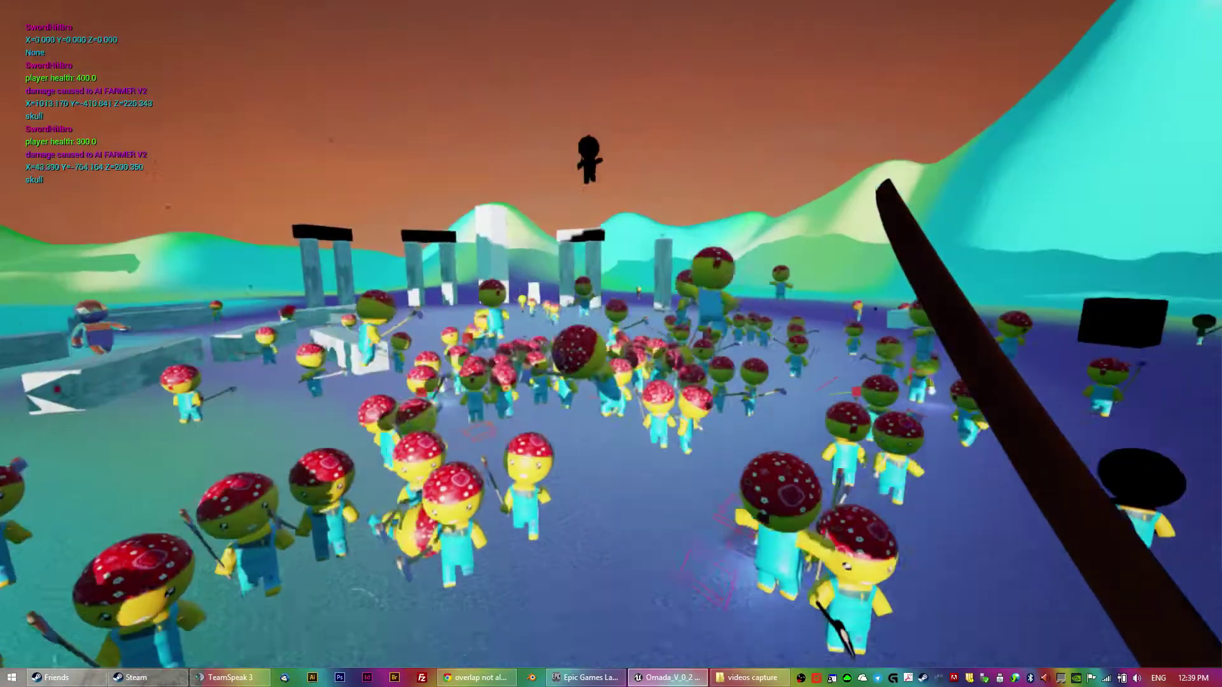
left_click(611, 343)
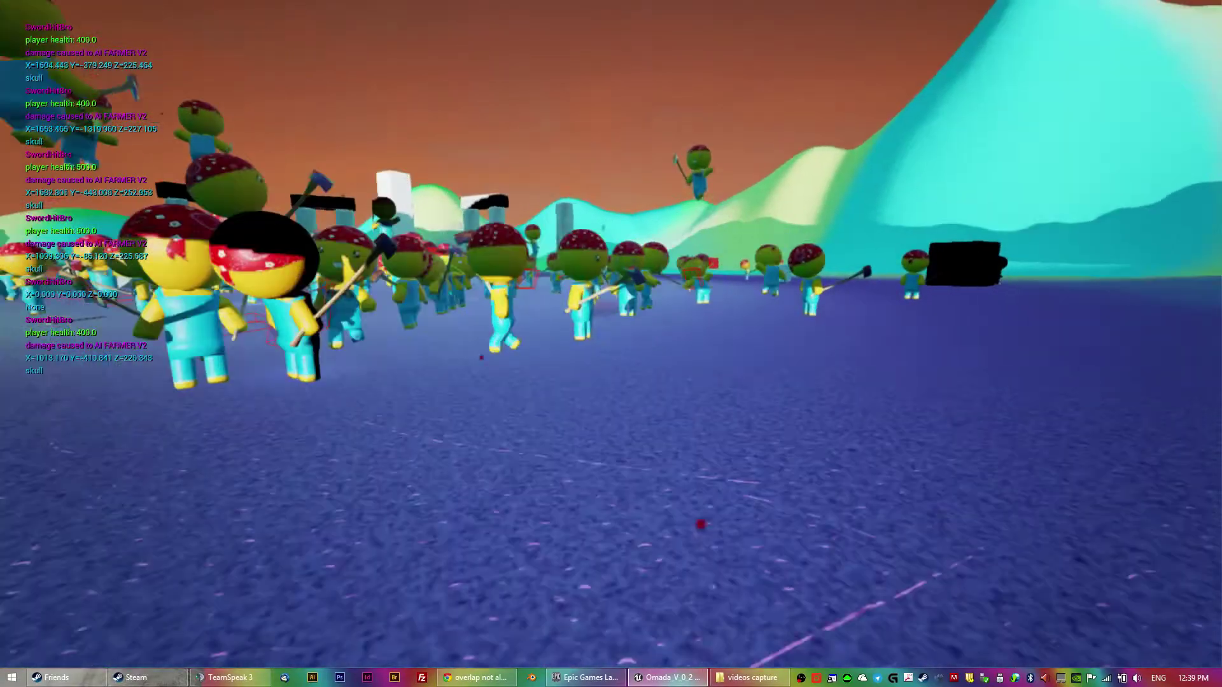
left_click(611, 344)
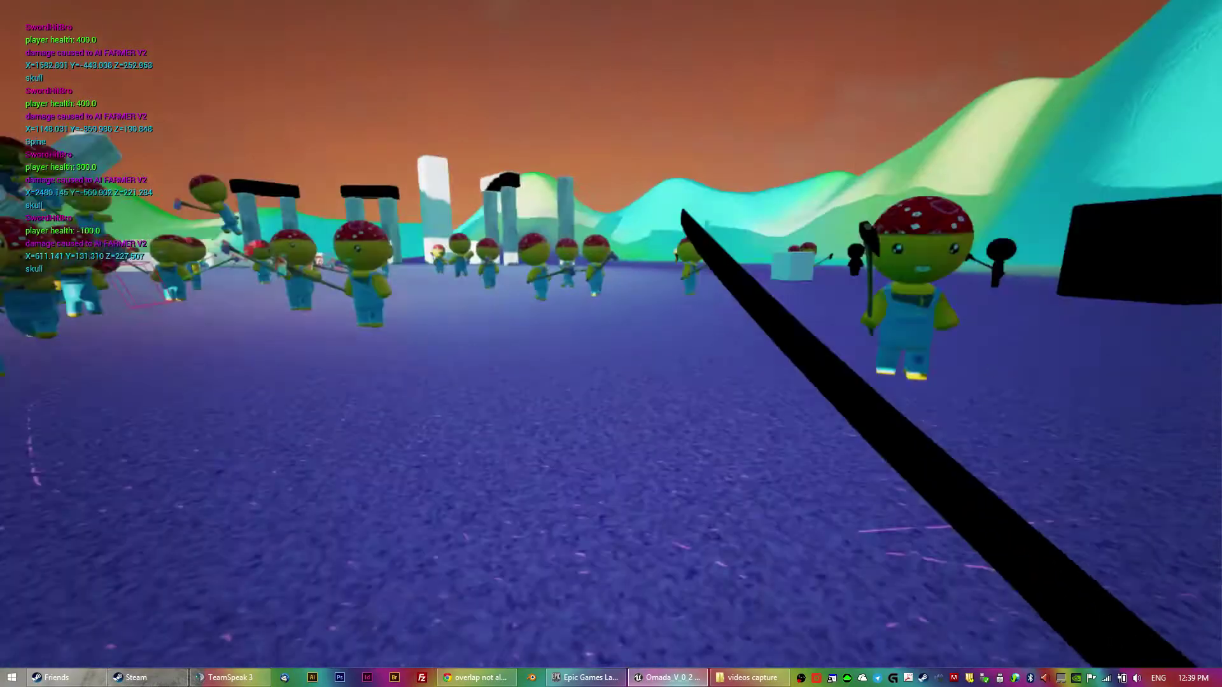
Step: Attack the farmers gathered around the pillars
left_click(611, 344)
left_click(611, 344)
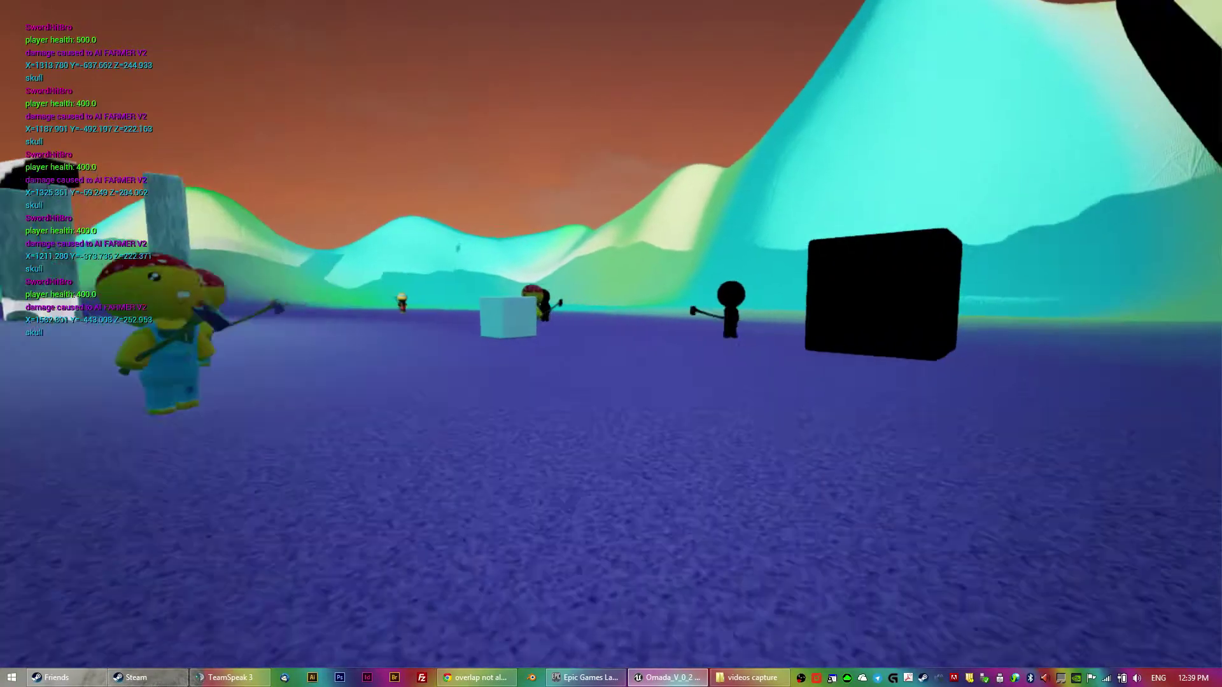
left_click(611, 344)
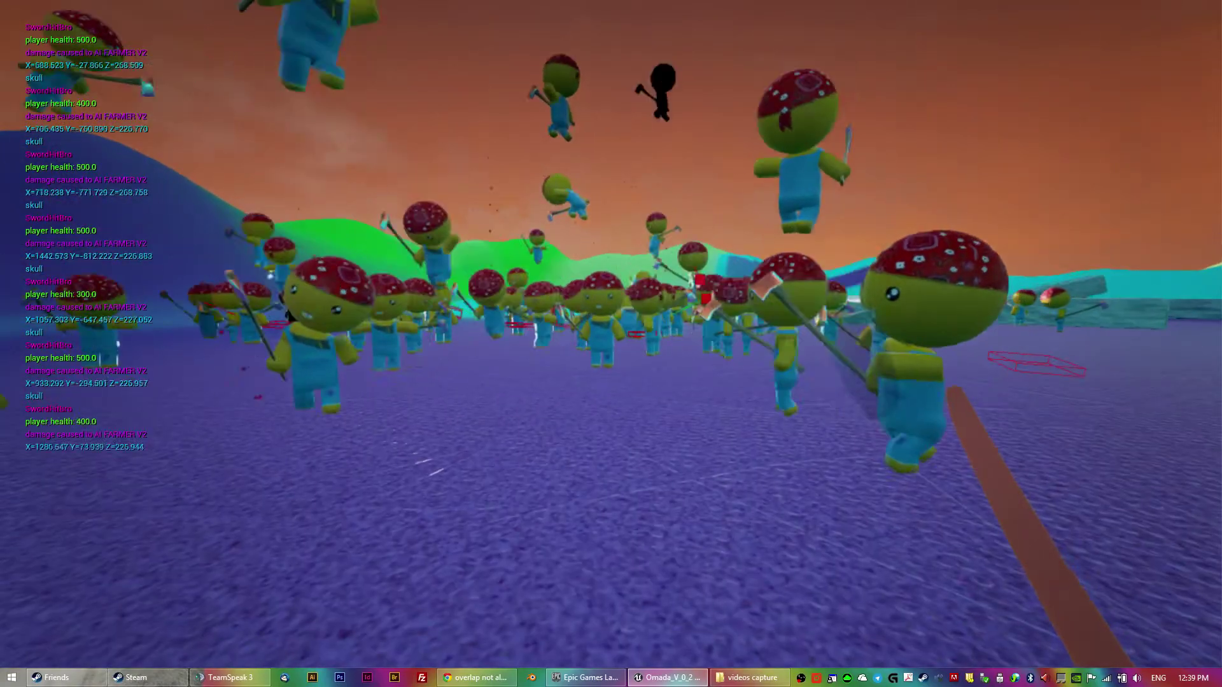
left_click(611, 344)
left_click(610, 343)
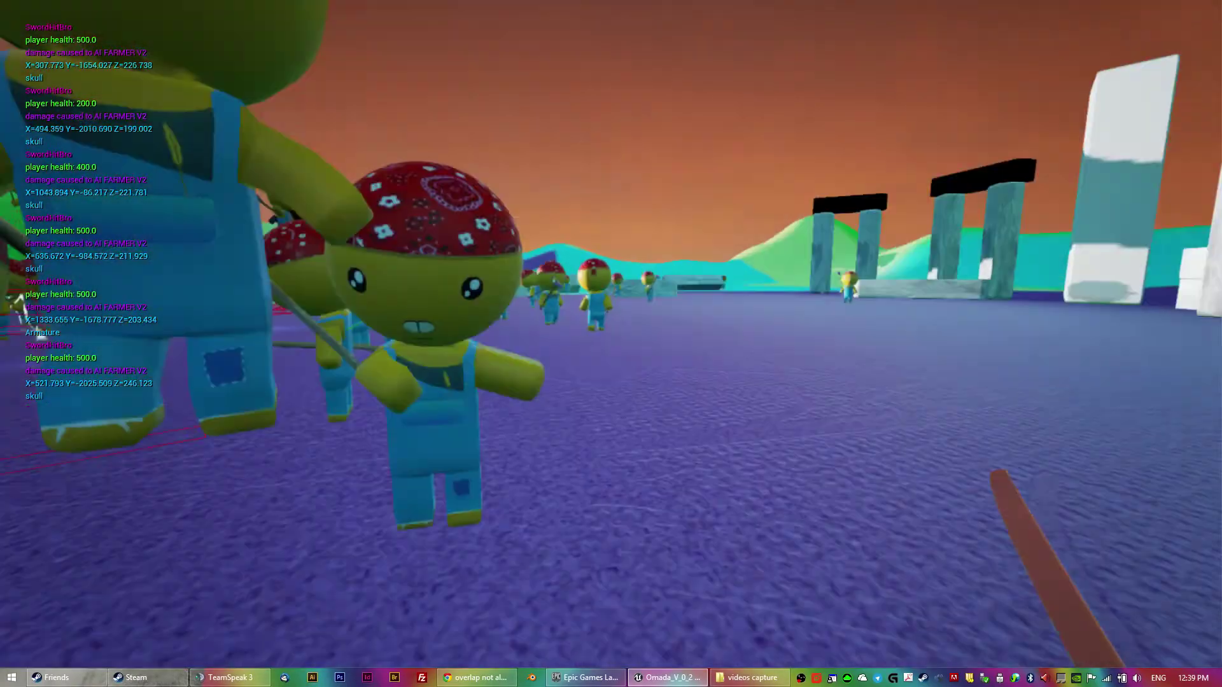
Step: Launch farmers into the air with sword strikes
left_click(612, 344)
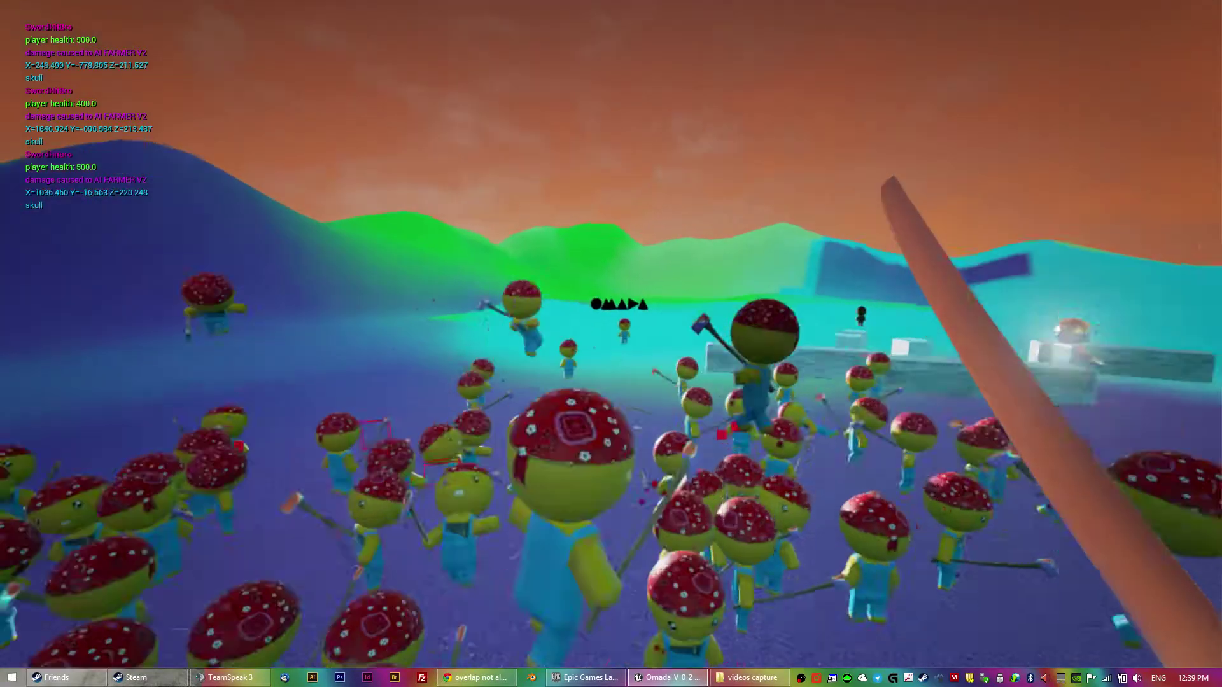
left_click(611, 344)
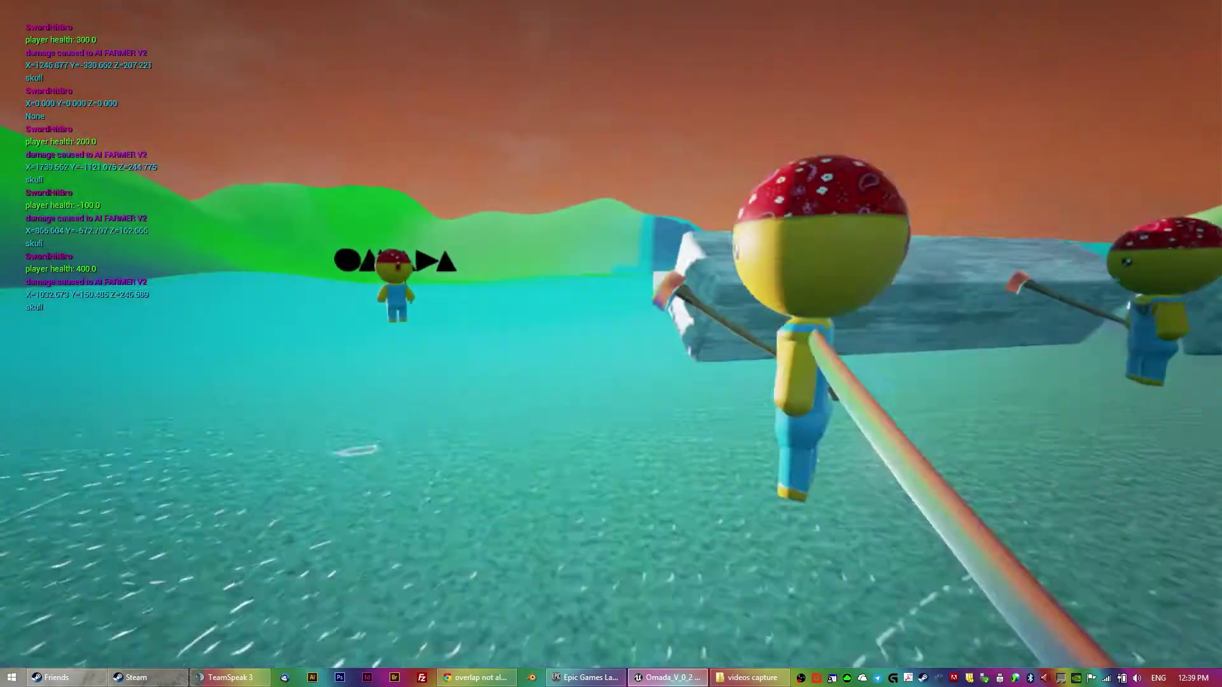
left_click(612, 345)
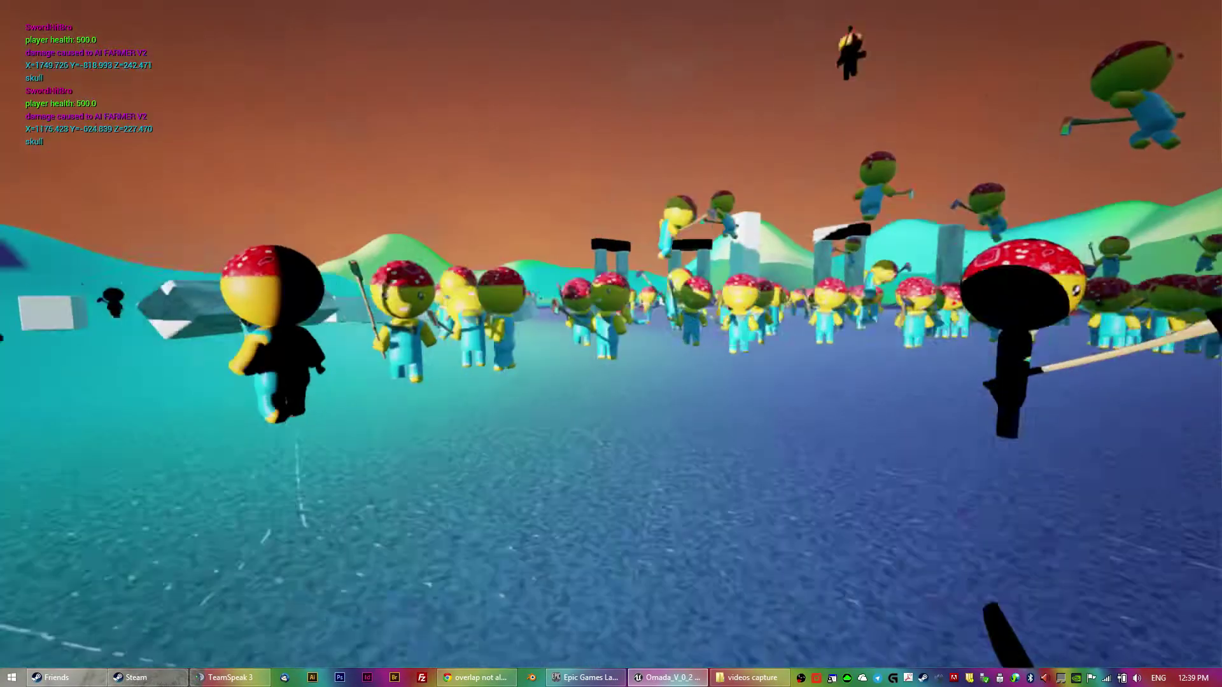
left_click(611, 344)
left_click(611, 344)
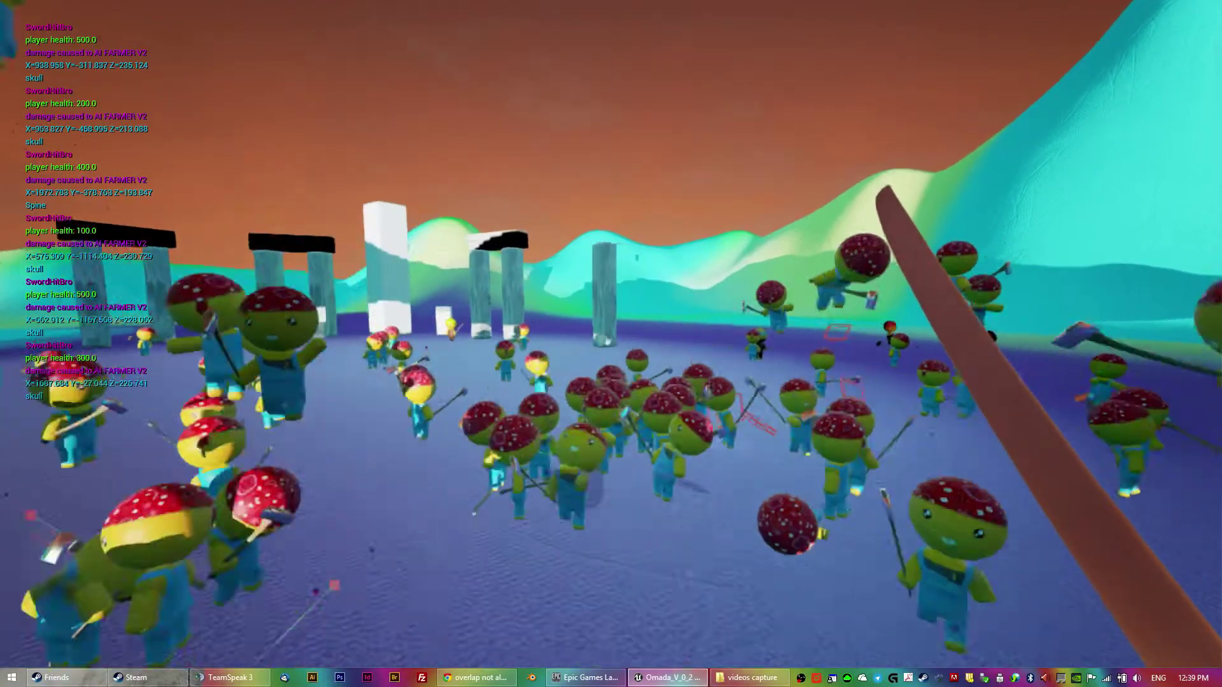
Step: Push into the crowd, hitting several surrounding farmers at once
left_click(611, 345)
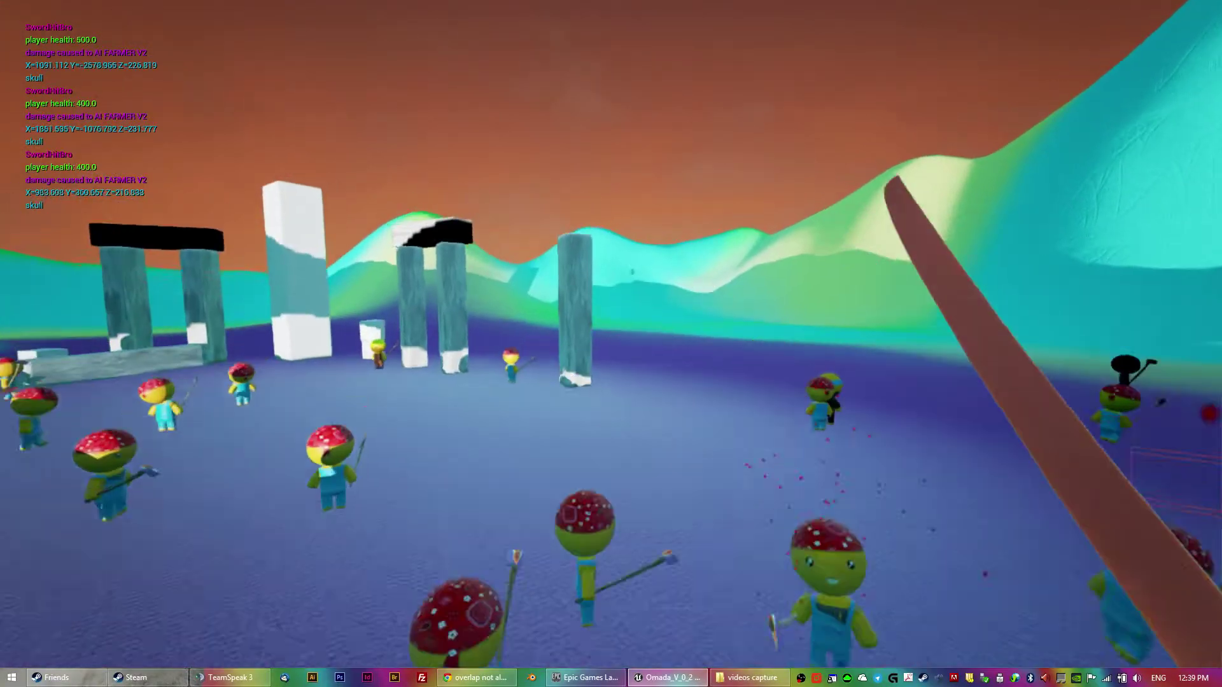
left_click(611, 344)
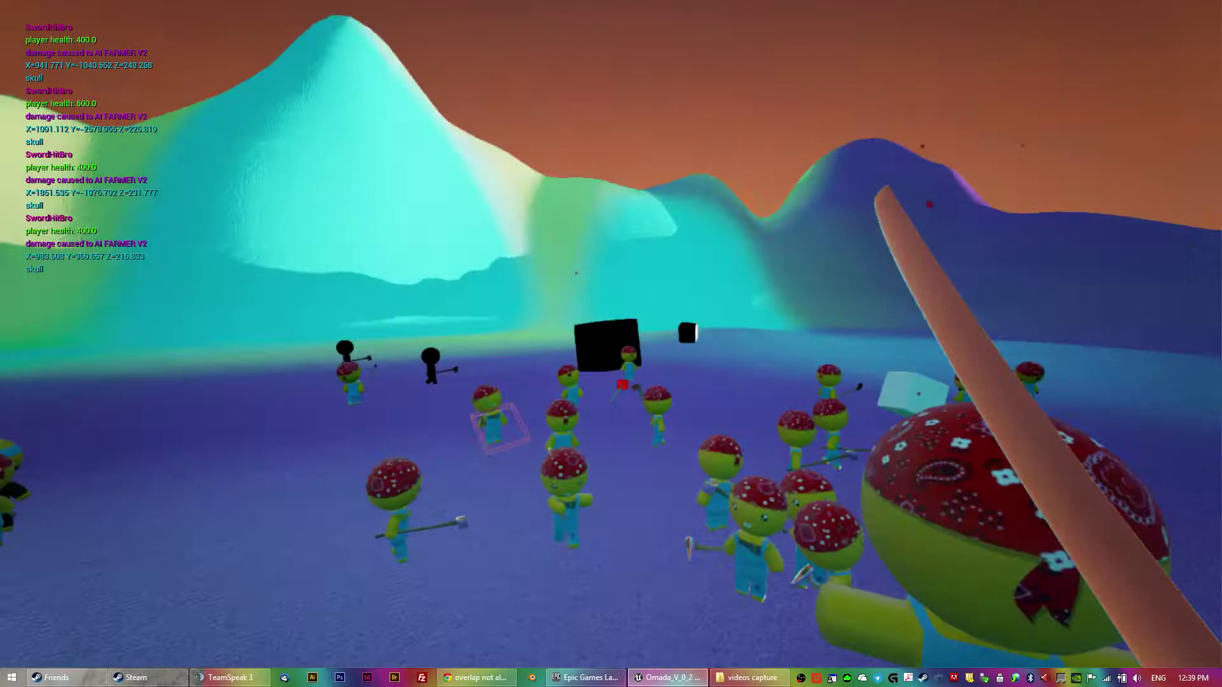
left_click(611, 344)
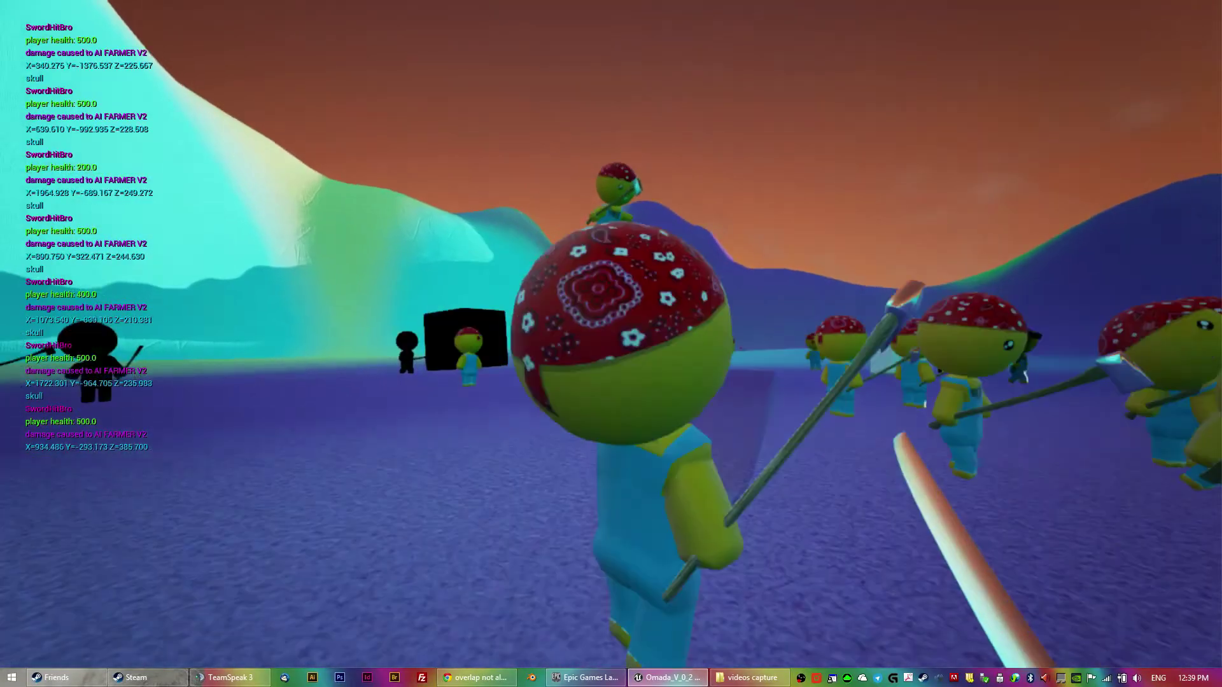
left_click(612, 343)
left_click(611, 344)
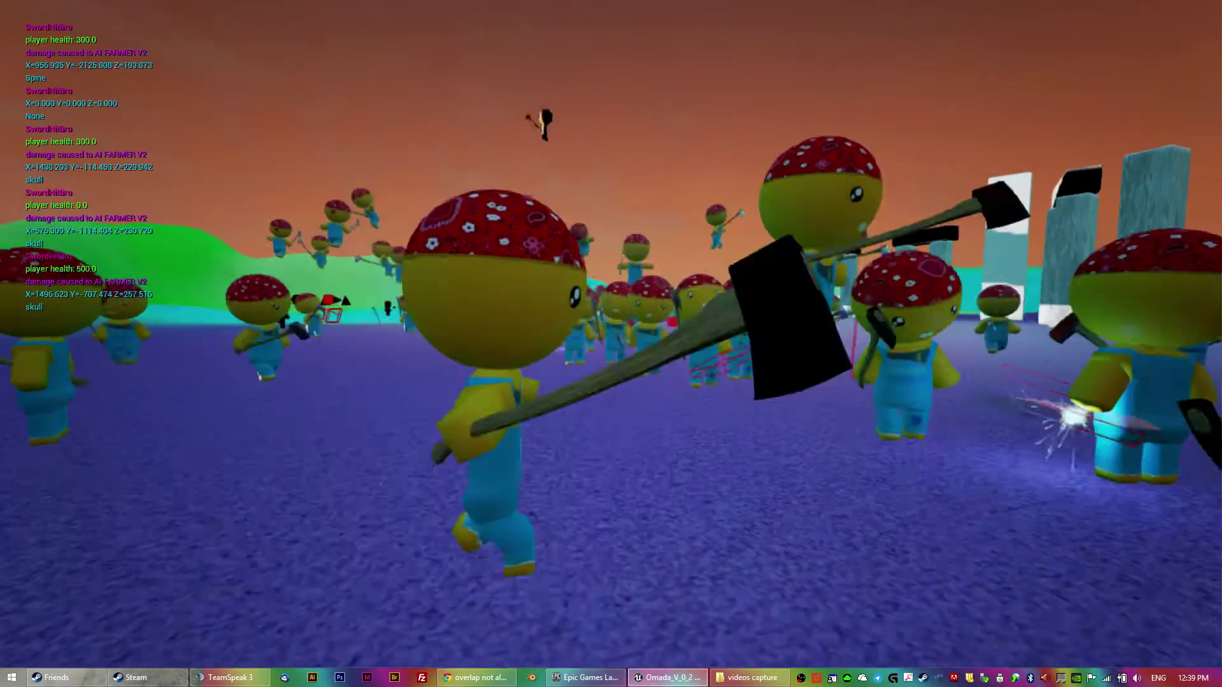
left_click(611, 344)
left_click(612, 343)
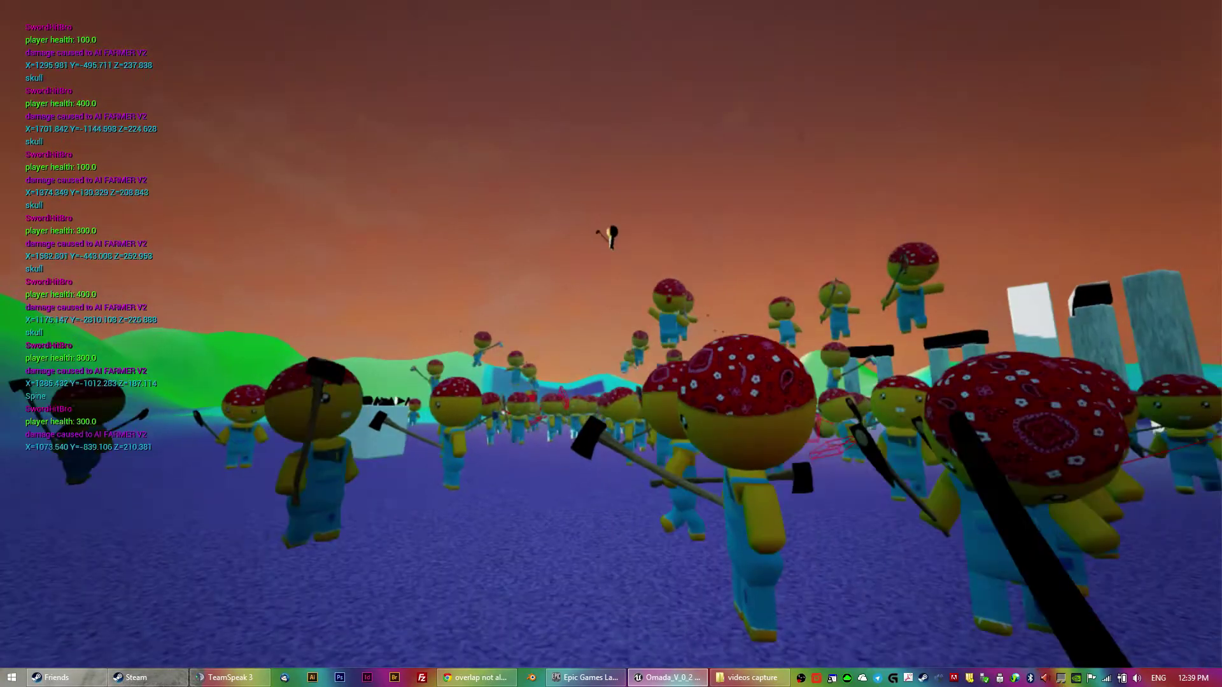
Step: Exit play mode with Esc and fly the viewport to the red-bandana farmer by the pillars
key("Escape")
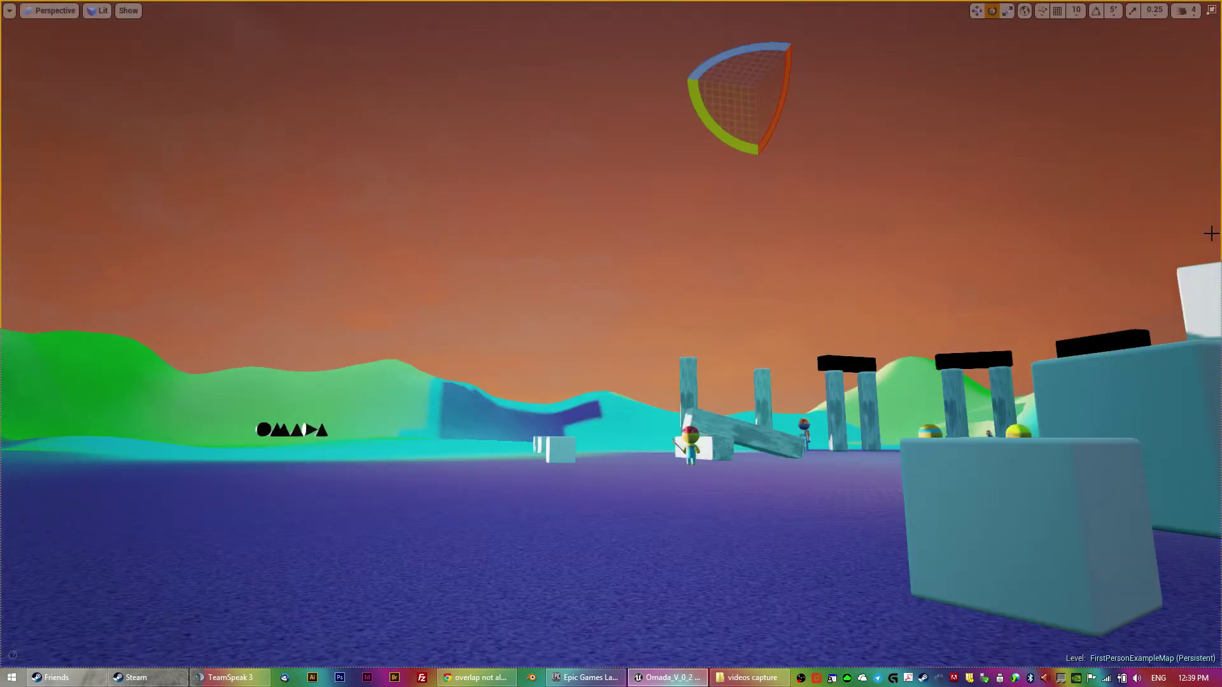
right_click_drag(1200, 269, 1200, 270)
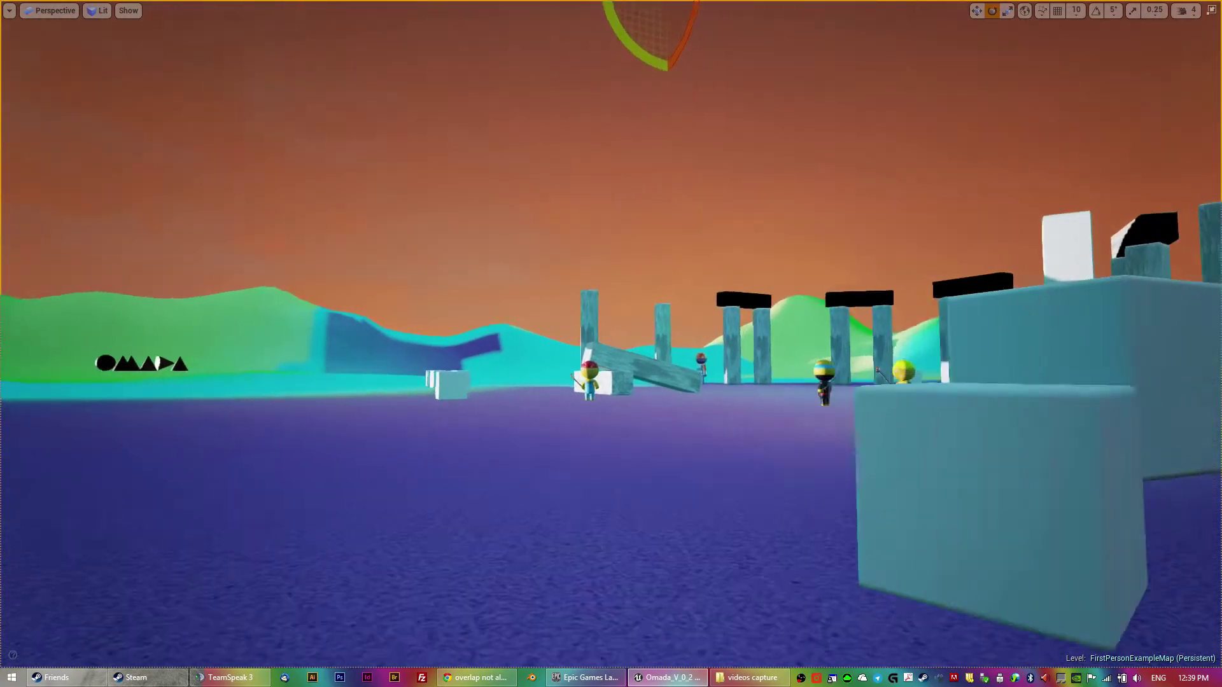
right_click_drag(611, 344, 611, 344)
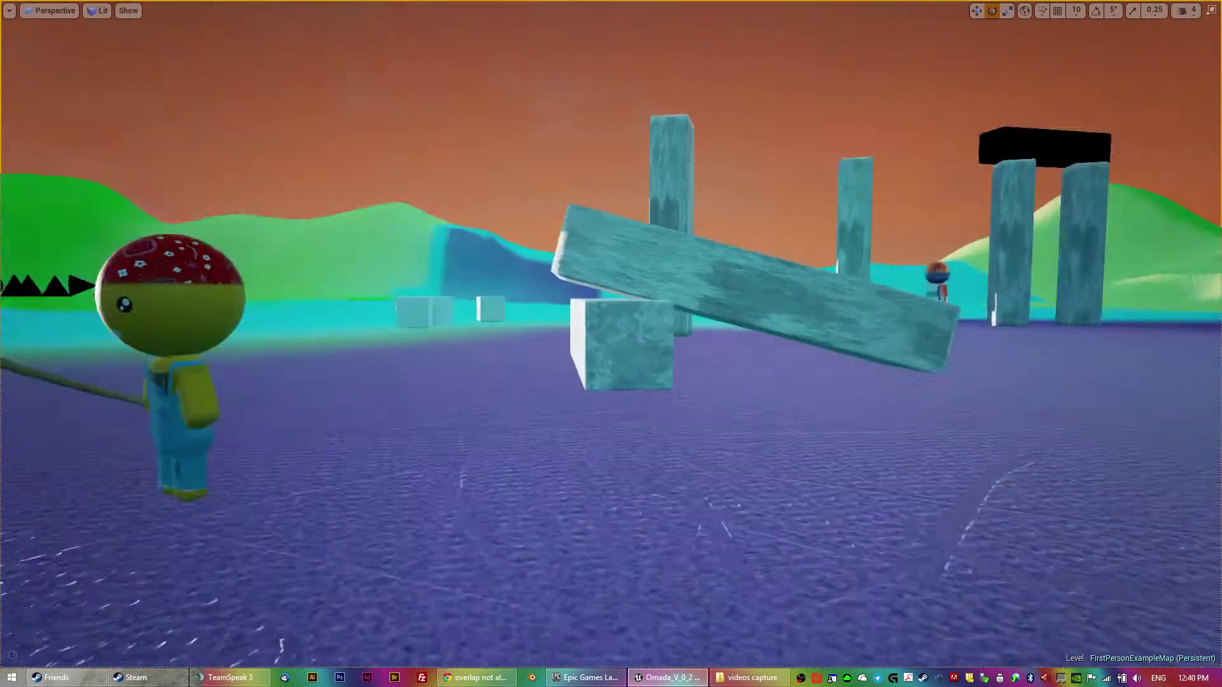
right_click_drag(1207, 258, 1207, 259)
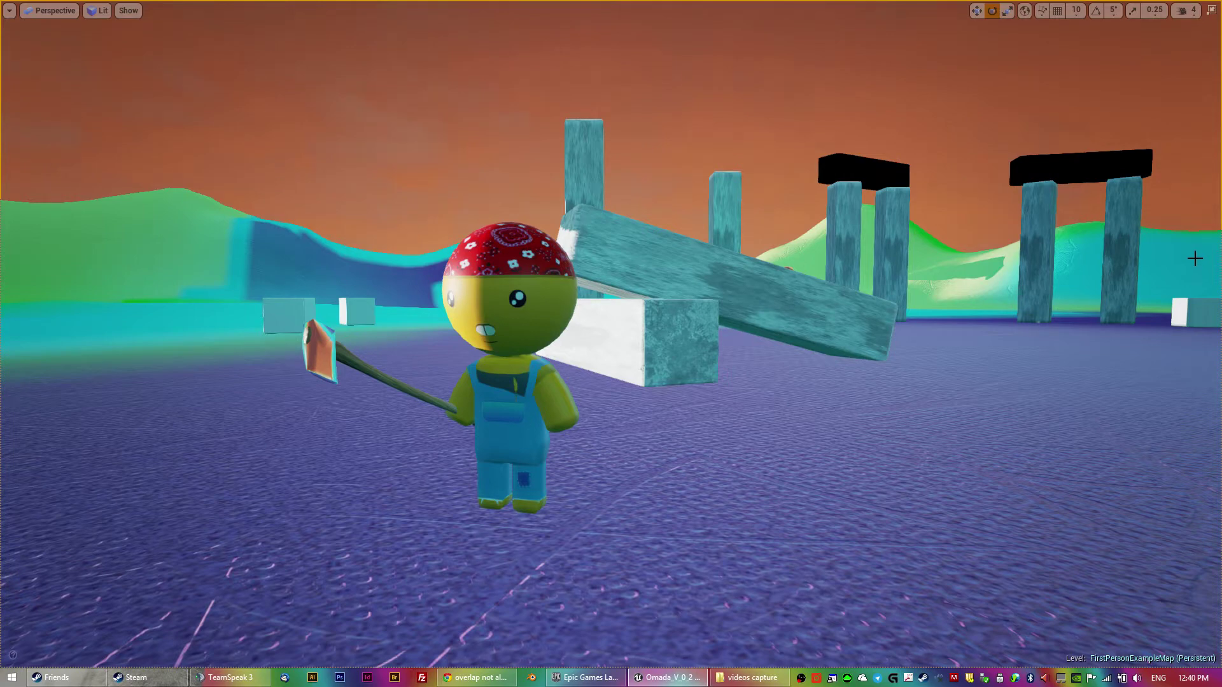
scroll(1031, 262, "up", 3)
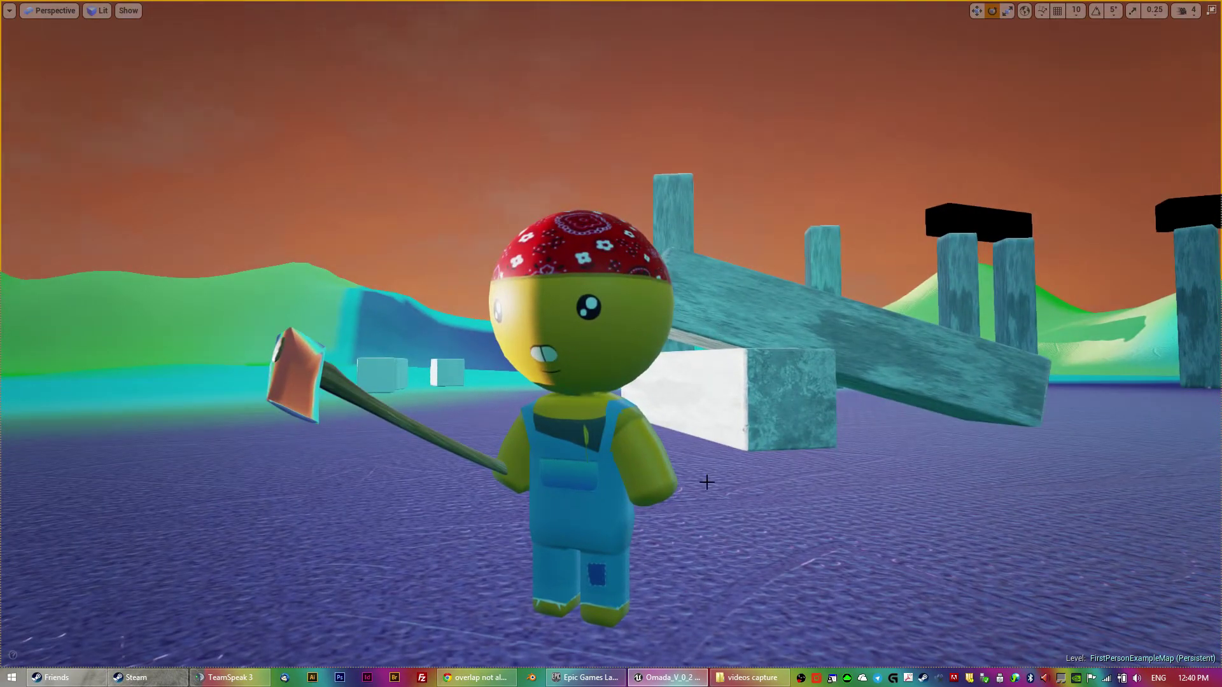
Step: Stop the OBS stream from the tray menu and bring up the OBS main window
right_click(800, 679)
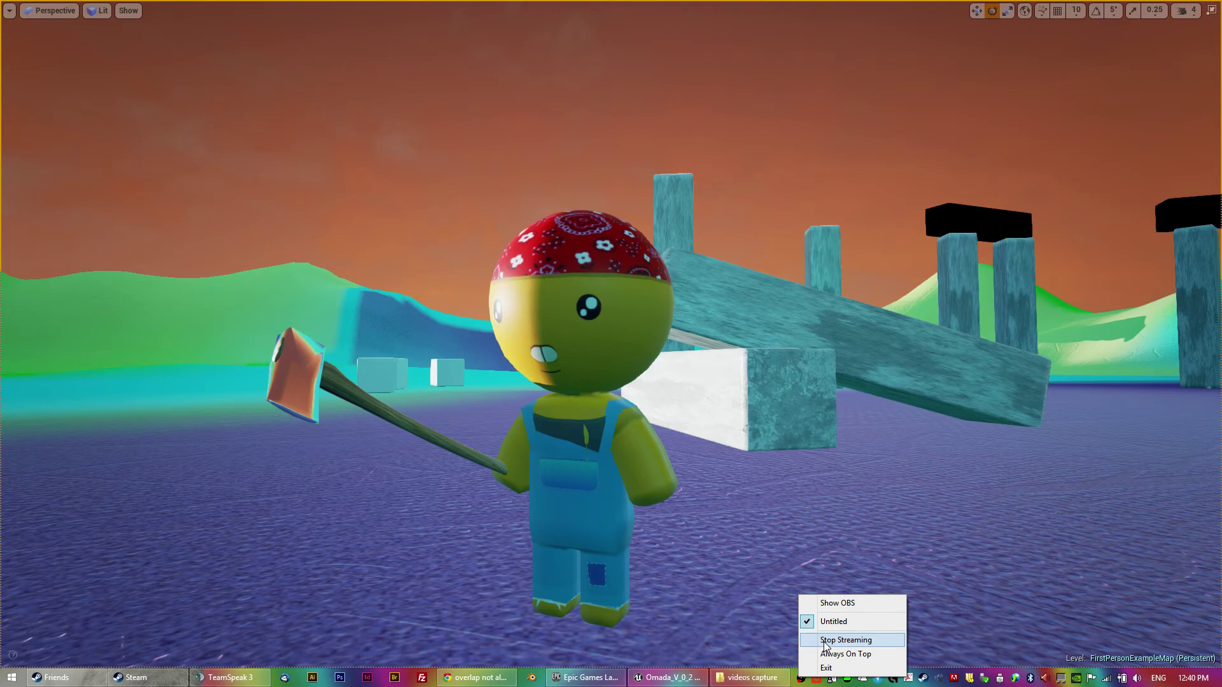
left_click(825, 647)
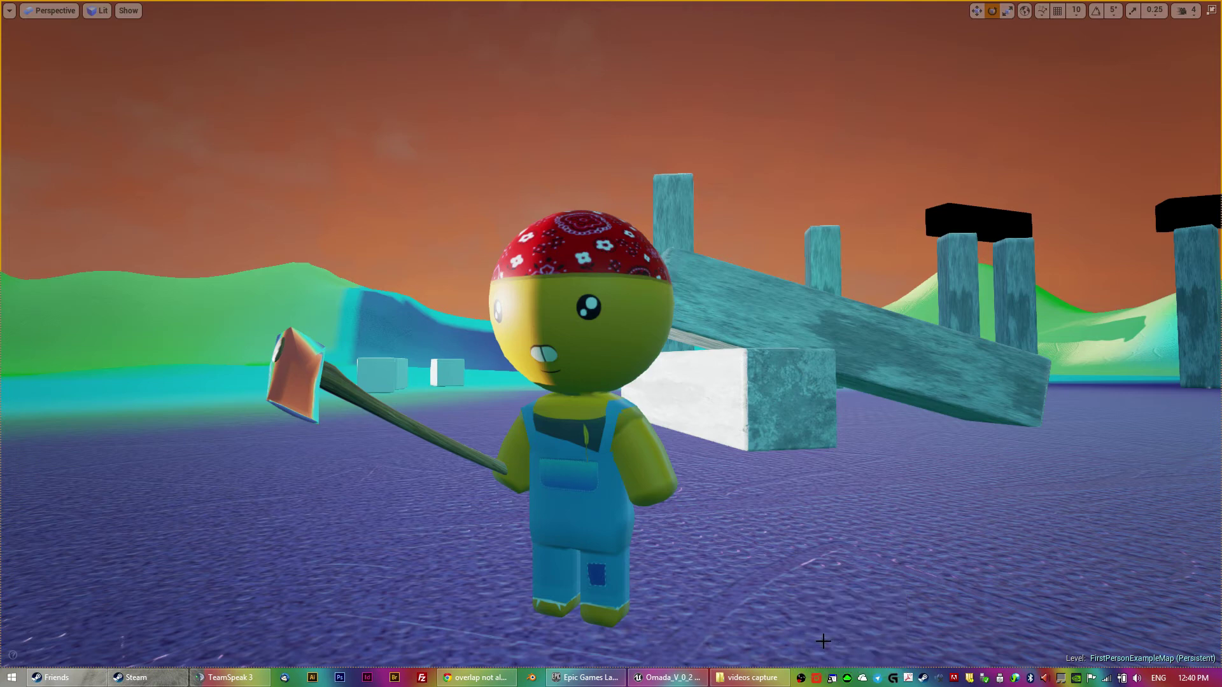
left_click(801, 678)
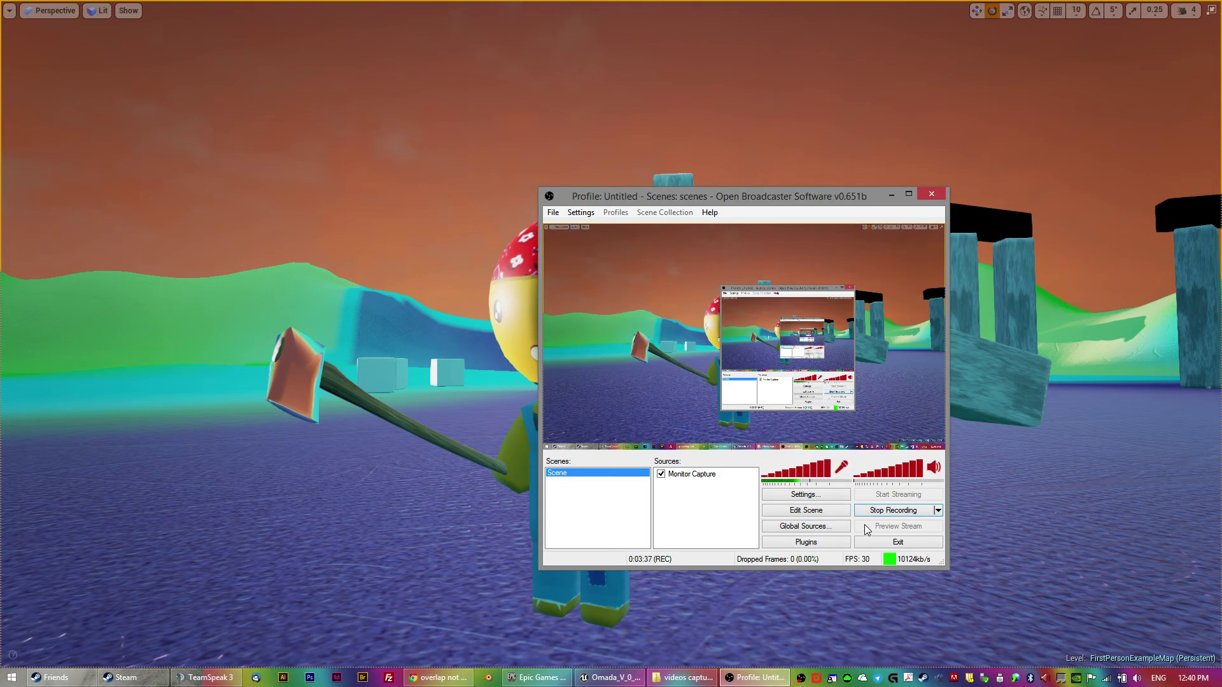